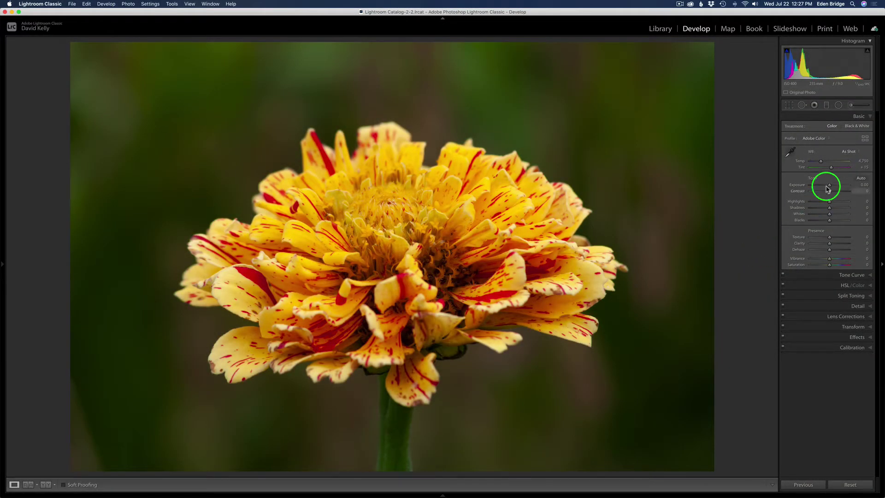
- Apply Auto tone (Exposure +0.72, Highlights −60, Shadows +46) and reset Saturation and Vibrance to 0
{"action": "left_click", "coordinate": [863, 180]}
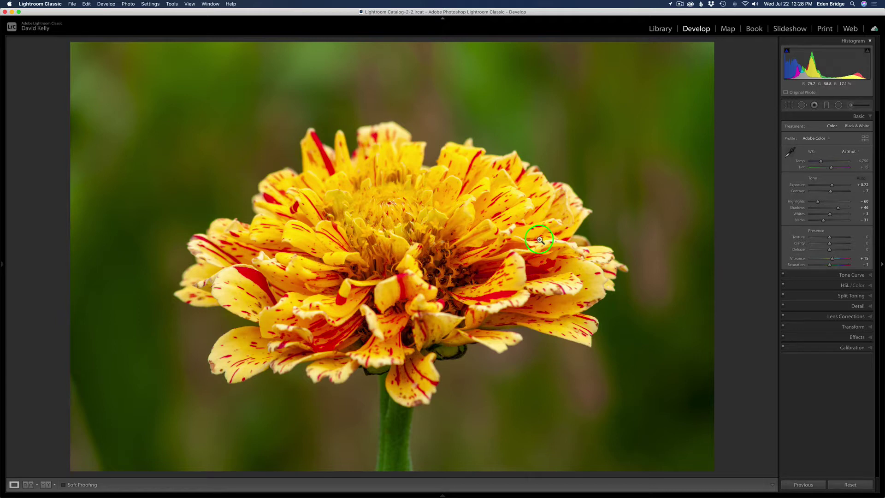
{"action": "double_click", "coordinate": [800, 268]}
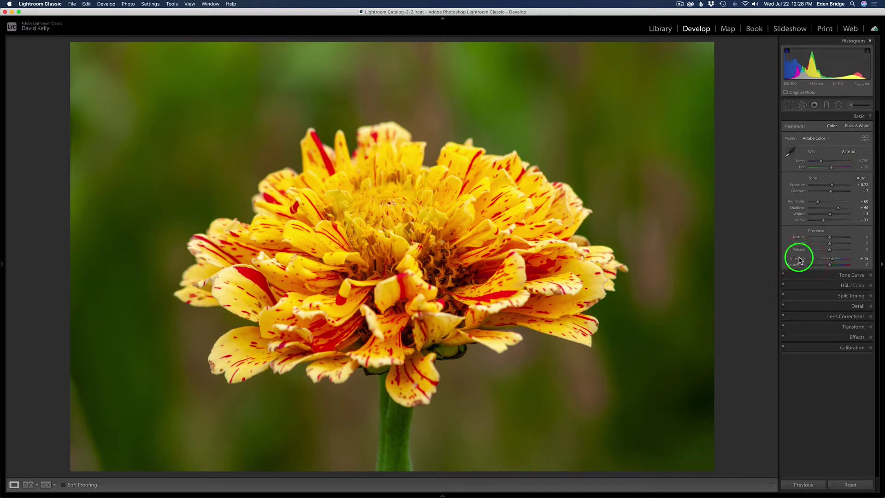
{"action": "double_click", "coordinate": [799, 259]}
- Drag the HSL Saturation tool on background and petals: Orange −2, Yellow −15, Green −39
{"action": "left_click", "coordinate": [846, 286]}
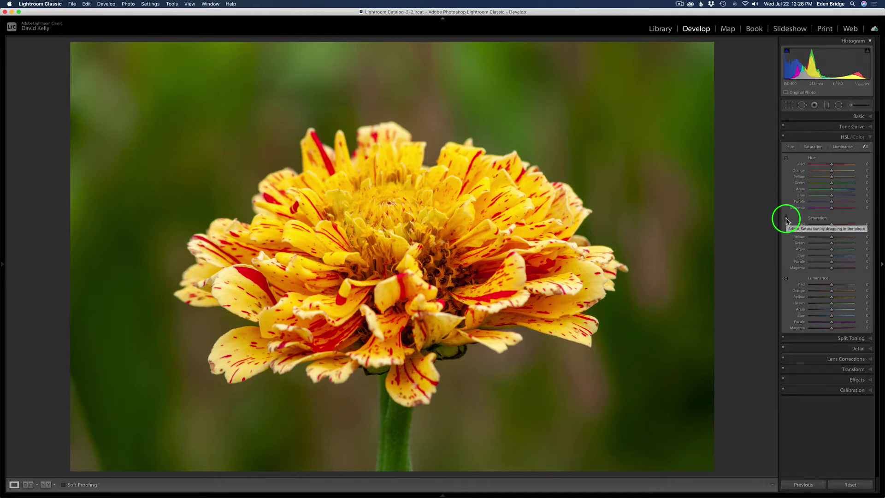
{"action": "left_click", "coordinate": [787, 221]}
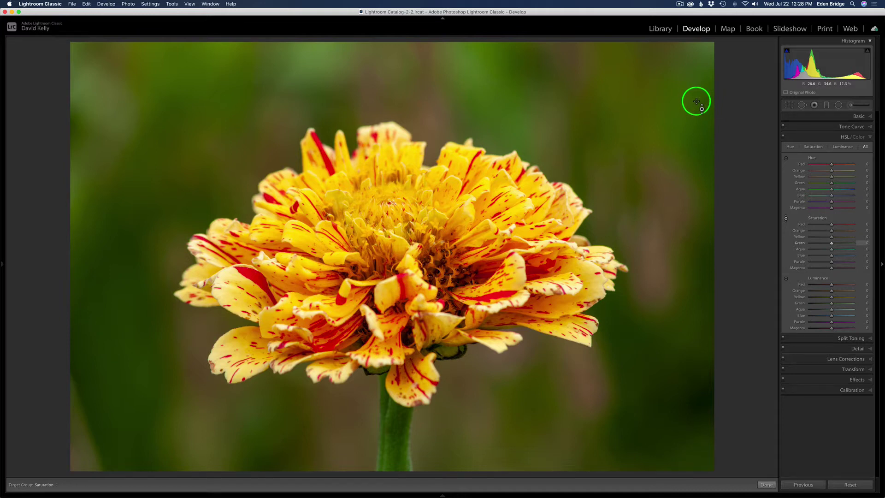
{"action": "left_click_drag", "start_coordinate": [138, 185], "coordinate": [138, 218]}
{"action": "left_click_drag", "start_coordinate": [695, 106], "coordinate": [696, 99]}
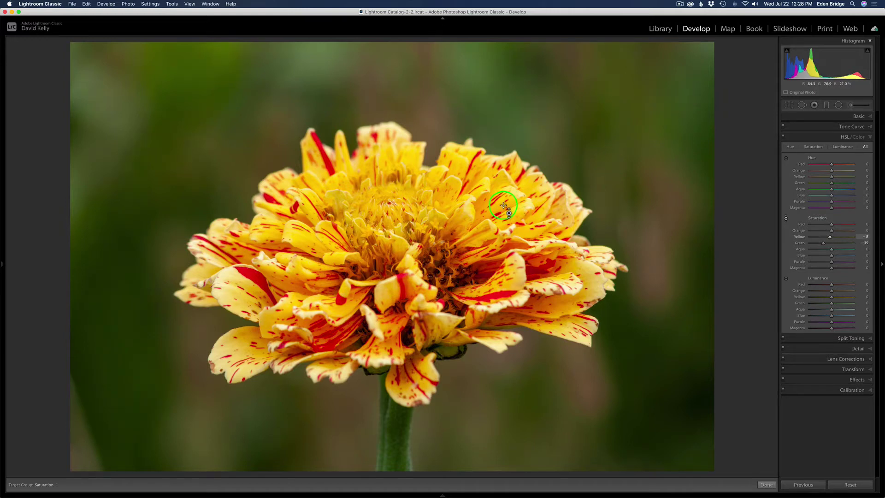
{"action": "left_click_drag", "start_coordinate": [414, 184], "coordinate": [415, 208]}
{"action": "left_click_drag", "start_coordinate": [415, 199], "coordinate": [415, 193]}
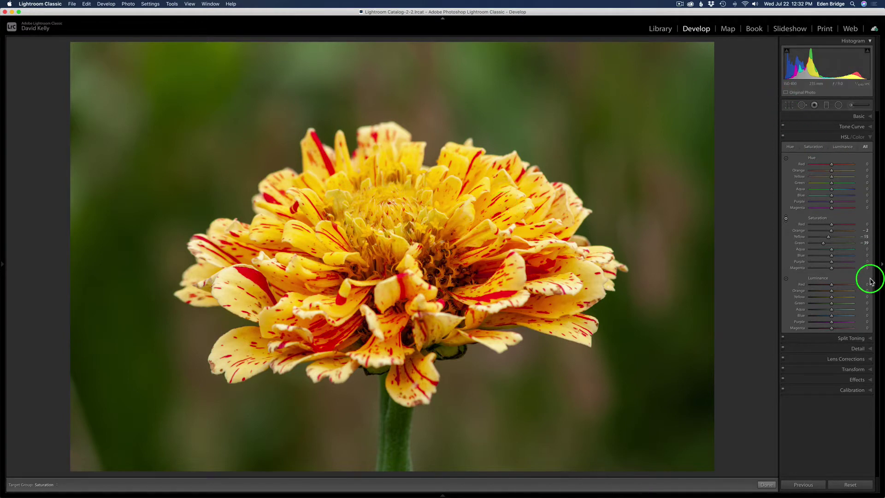
- After checking the Detail panel, raise Exposure to +0.90 and lower Highlights to −73
{"action": "left_click", "coordinate": [866, 349]}
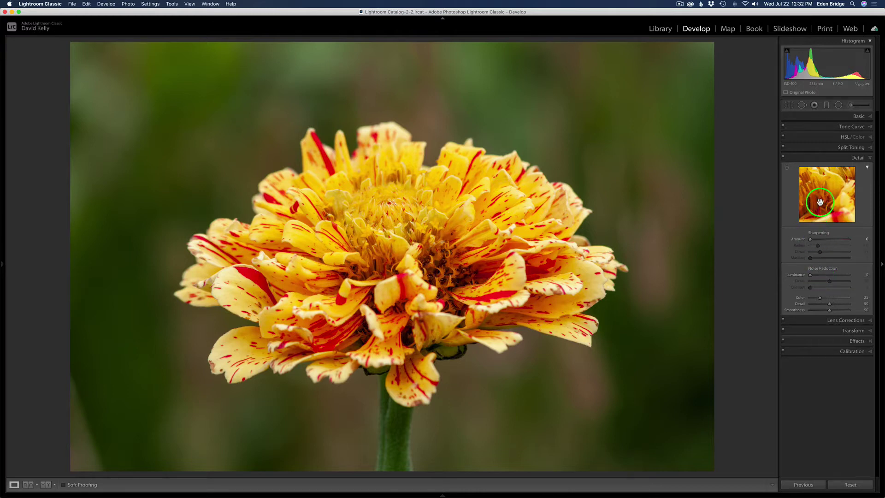
{"action": "left_click", "coordinate": [852, 158]}
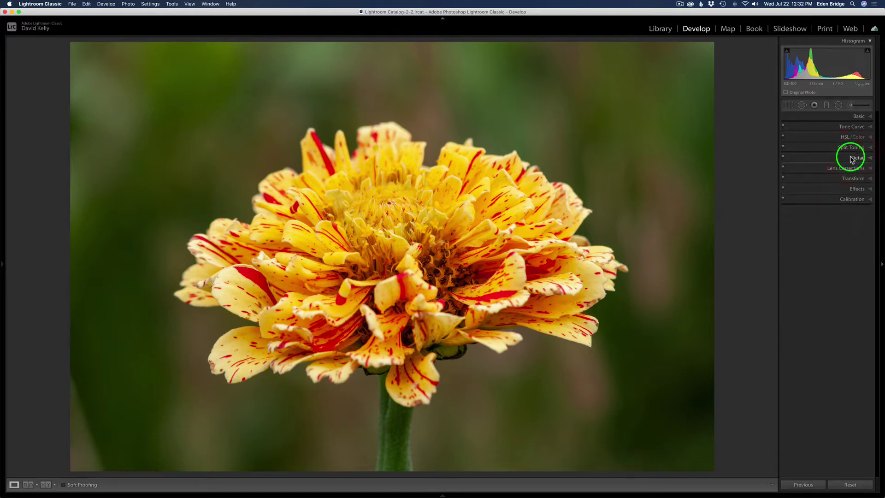
{"action": "left_click", "coordinate": [853, 116]}
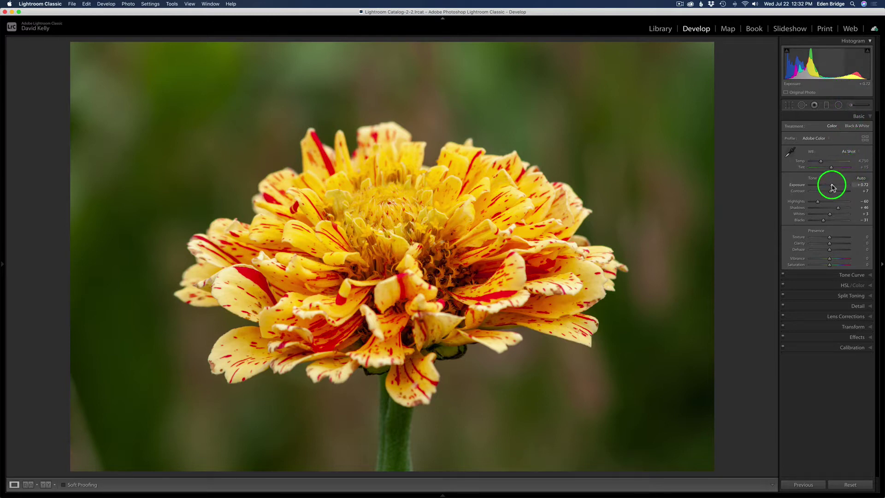
{"action": "left_click_drag", "start_coordinate": [833, 188], "coordinate": [833, 187]}
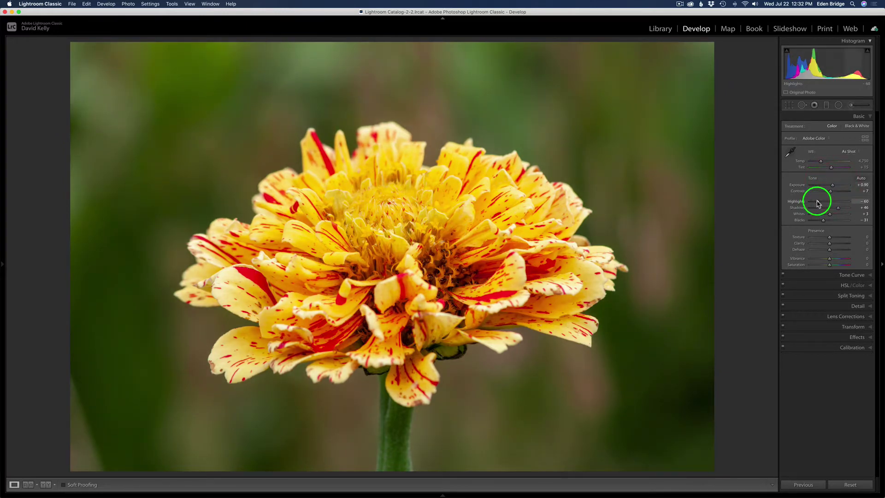
{"action": "left_click_drag", "start_coordinate": [817, 204], "coordinate": [815, 204]}
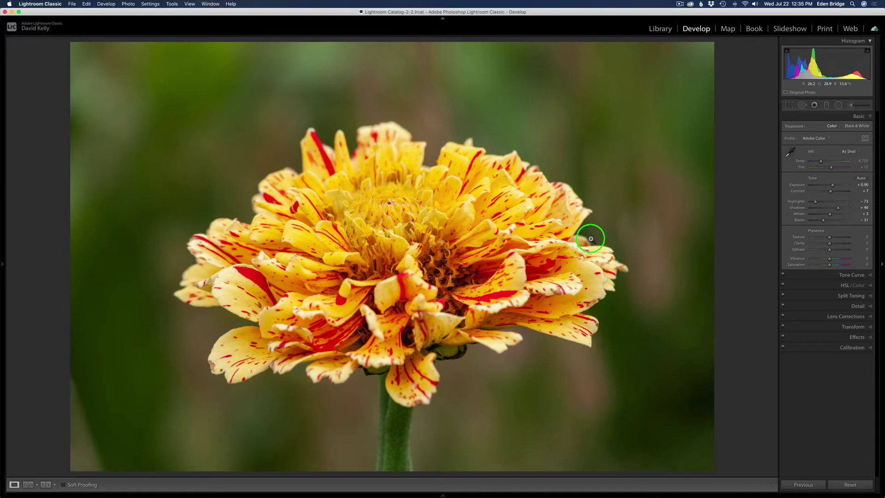
- Straighten the zinnia to a −4.16° angle with Crop Overlay and commit the crop
{"action": "left_click", "coordinate": [789, 105]}
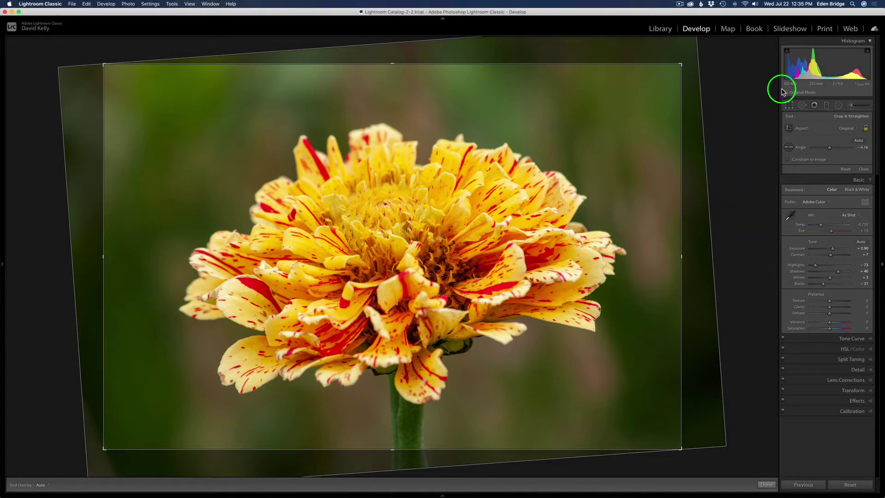
{"action": "key", "text": "r"}
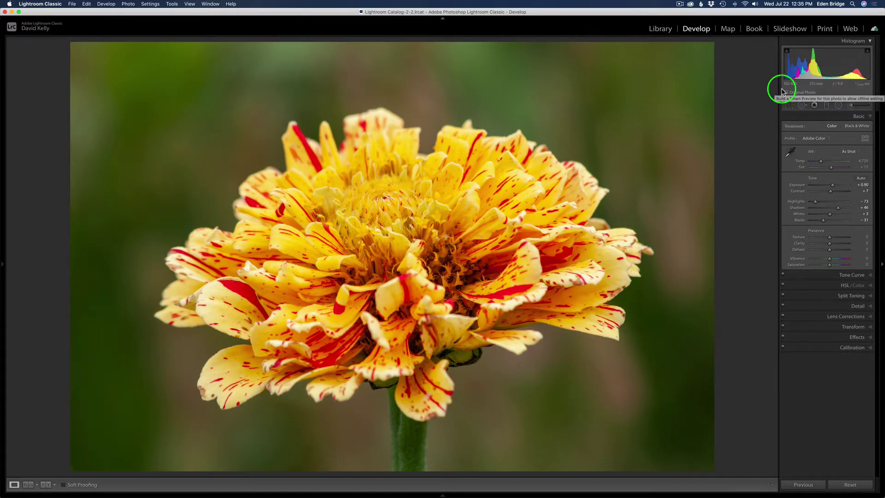
- Send the zinnia photo from Lightroom to Adobe Photoshop 2020 via Edit In
{"action": "right_click", "coordinate": [508, 225]}
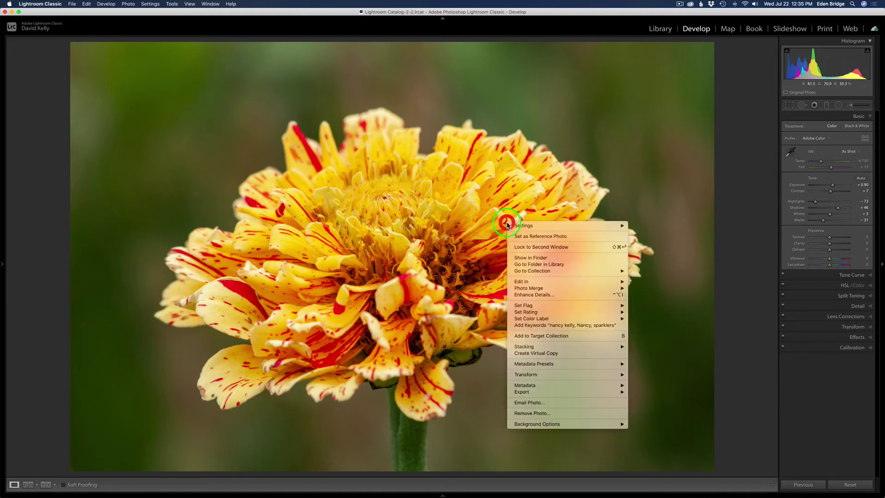
{"action": "mouse_move", "coordinate": [523, 281]}
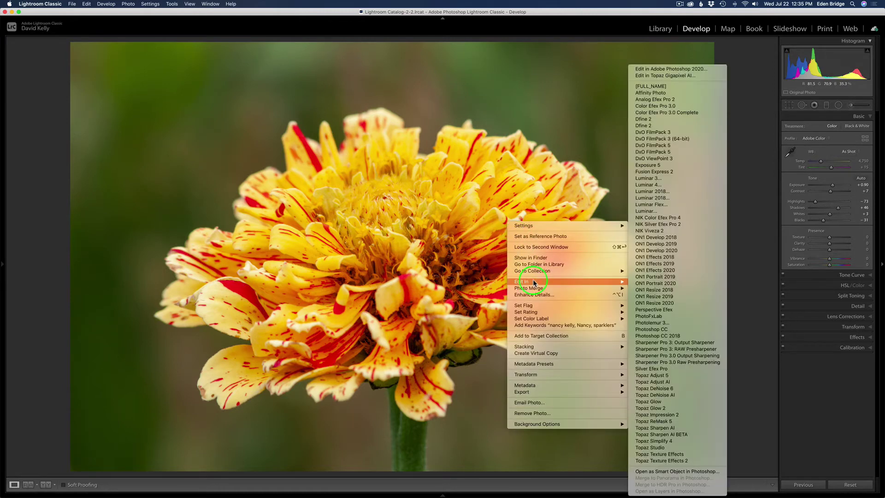
{"action": "left_click", "coordinate": [671, 69]}
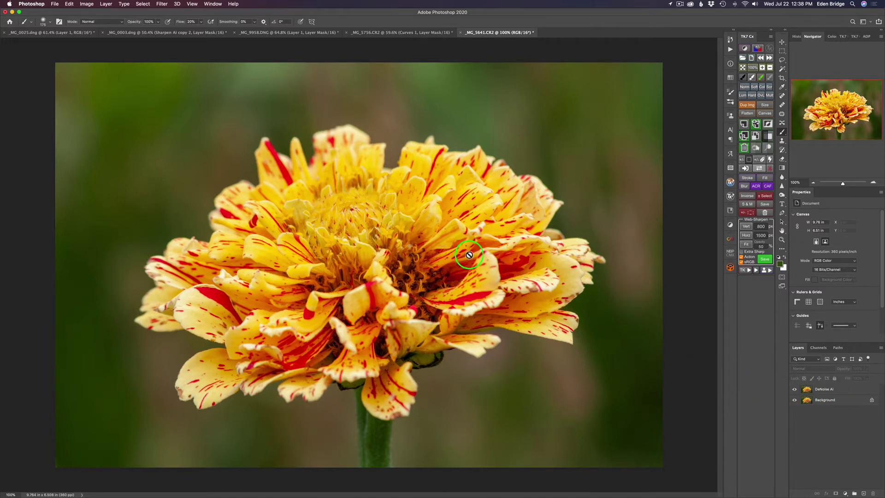
- Zoom to about 100% to inspect the petal edges, then select the DeNoise Ai layer
{"action": "scroll", "coordinate": [468, 255], "scroll_direction": "up", "scroll_amount": 5}
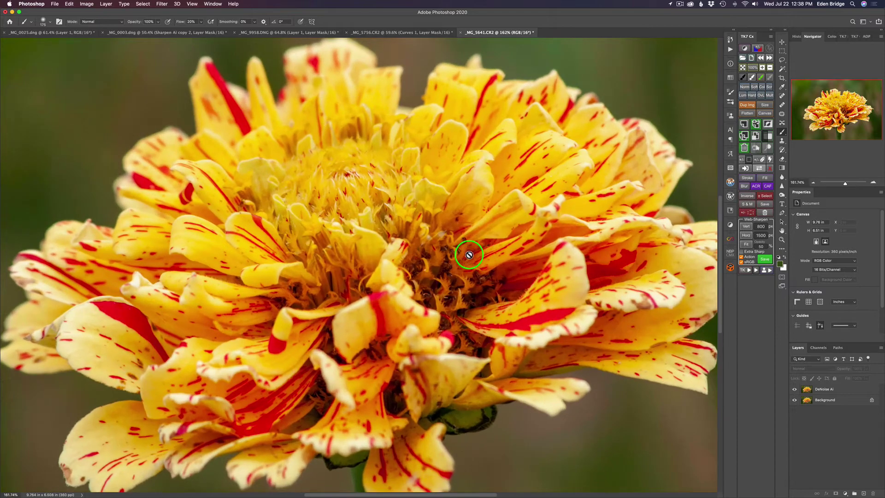
{"action": "scroll", "coordinate": [468, 255], "scroll_direction": "up", "scroll_amount": 5}
{"action": "scroll", "coordinate": [469, 255], "scroll_direction": "right", "scroll_amount": 5}
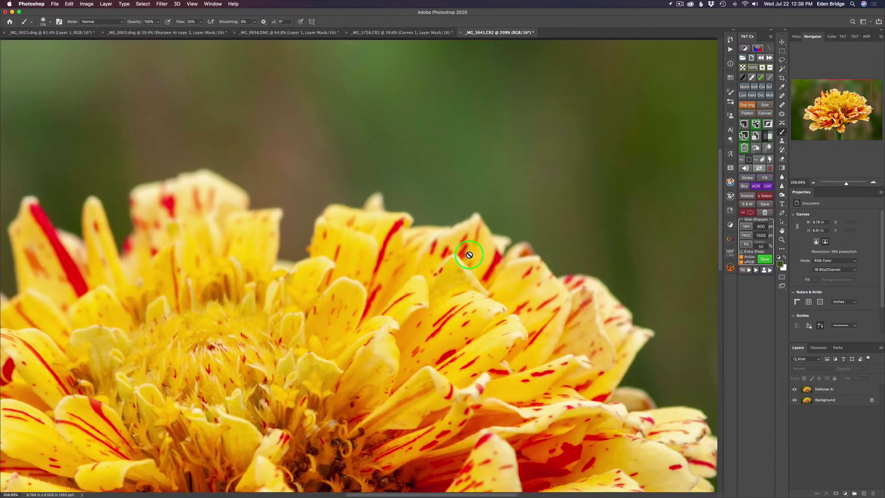
{"action": "scroll", "coordinate": [469, 255], "scroll_direction": "up", "scroll_amount": 3}
{"action": "scroll", "coordinate": [469, 255], "scroll_direction": "up", "scroll_amount": 3}
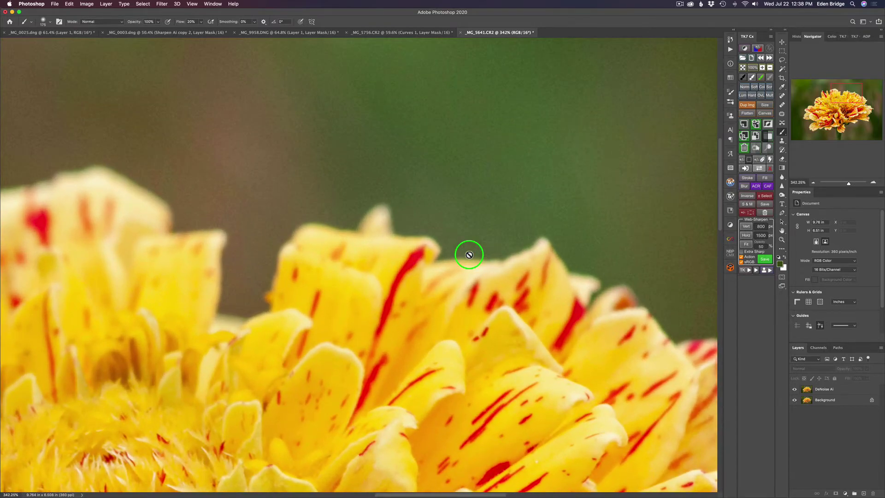
{"action": "scroll", "coordinate": [469, 255], "scroll_direction": "up", "scroll_amount": 2}
{"action": "key", "text": "super+0"}
{"action": "key", "text": "super+equal"}
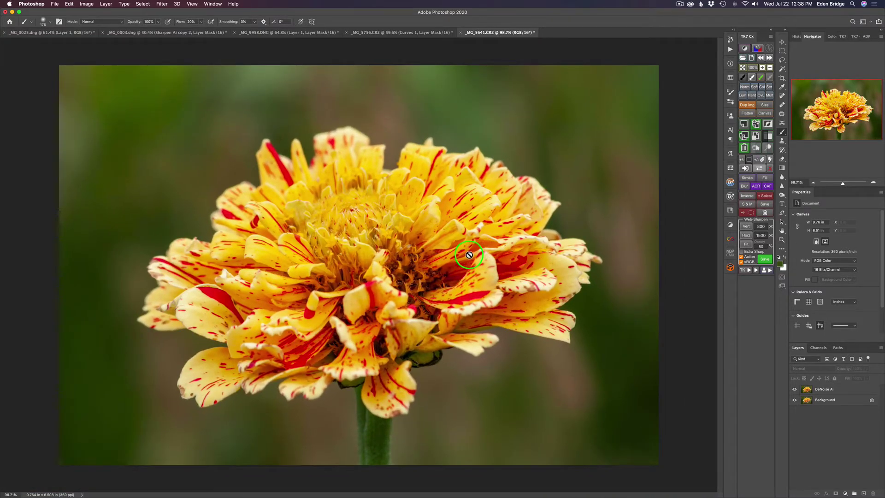
{"action": "key", "text": "alt+period"}
- Run Topaz DeNoise AI side-by-side with auto-detected Remove Noise 2, Sharpen 43, and apply it
{"action": "left_click", "coordinate": [162, 4]}
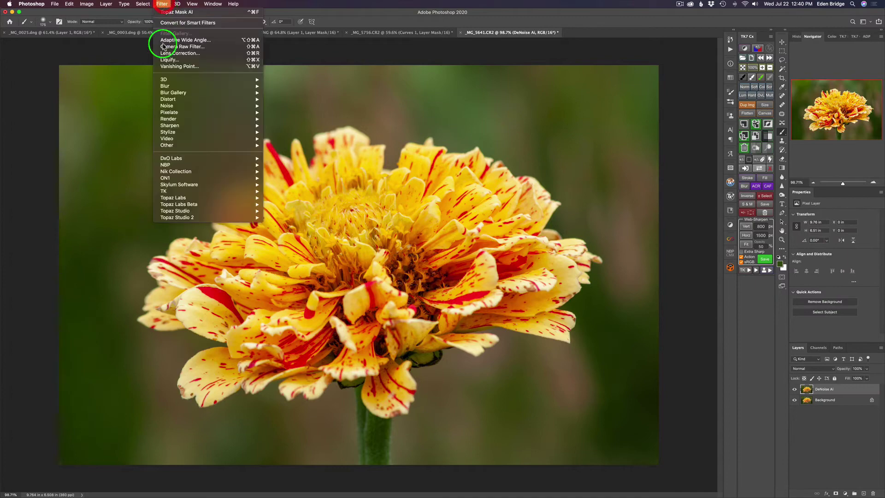
{"action": "mouse_move", "coordinate": [198, 197]}
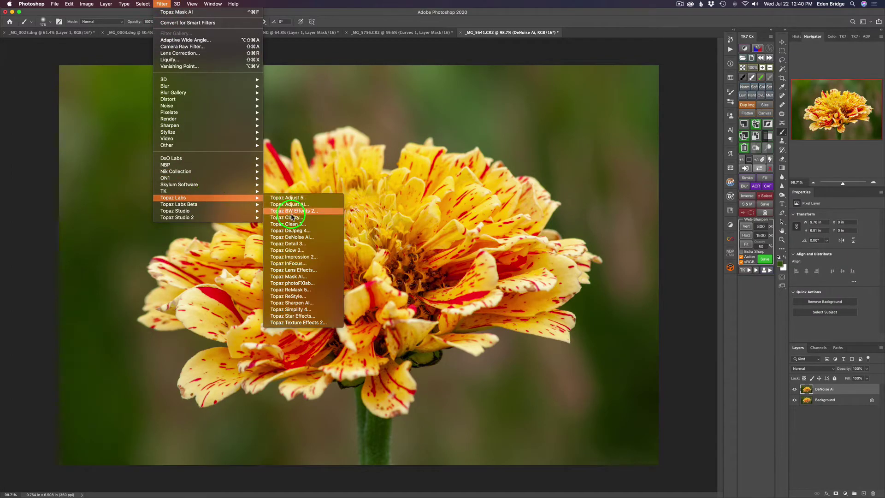
{"action": "left_click", "coordinate": [297, 237]}
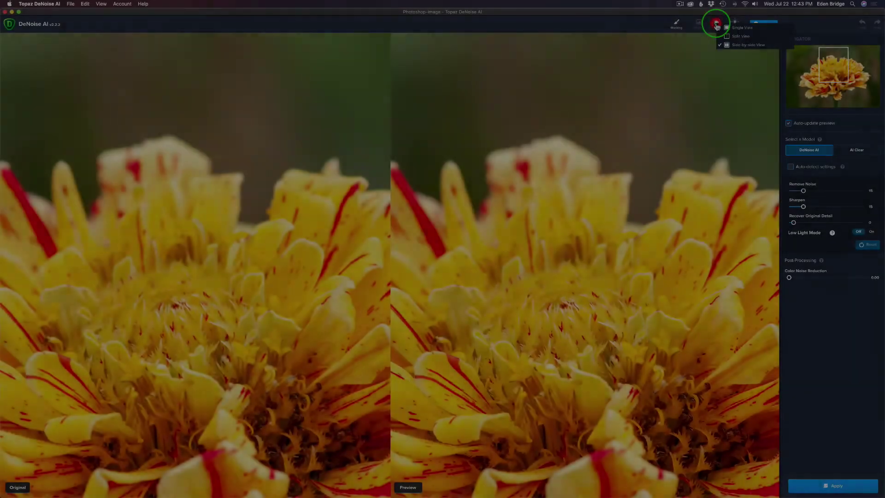
{"action": "left_click", "coordinate": [717, 22]}
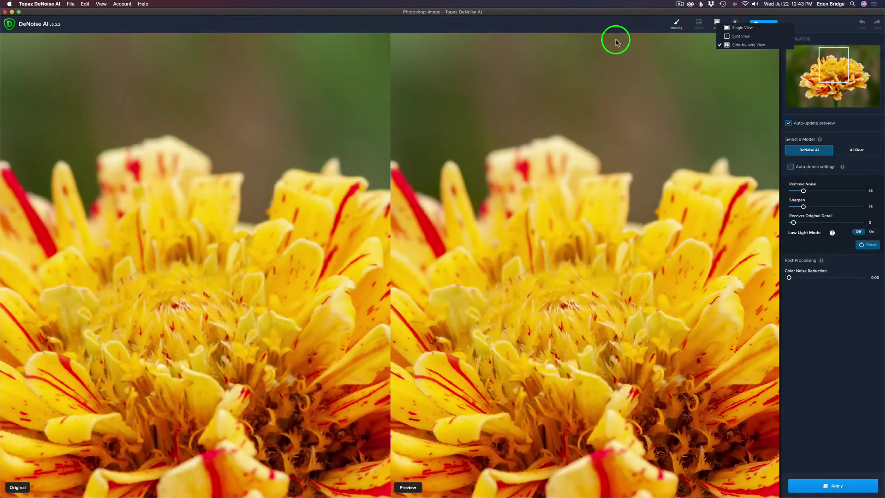
{"action": "left_click", "coordinate": [591, 25]}
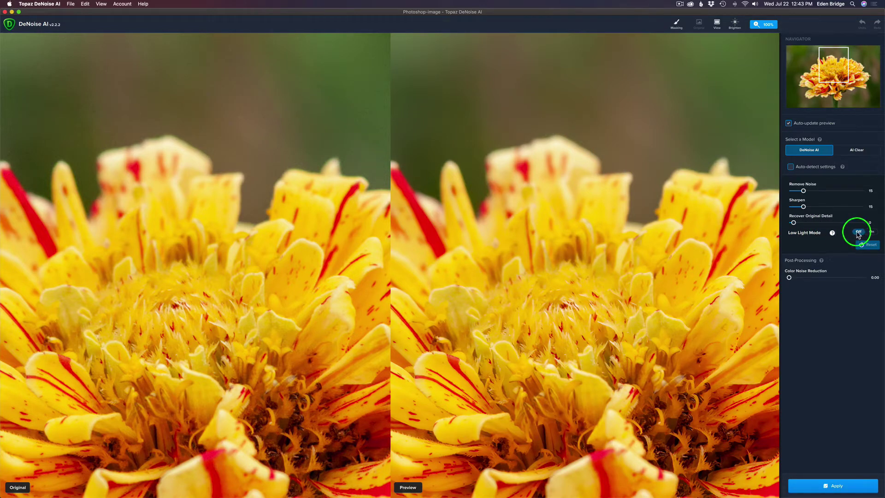
{"action": "left_click", "coordinate": [791, 168]}
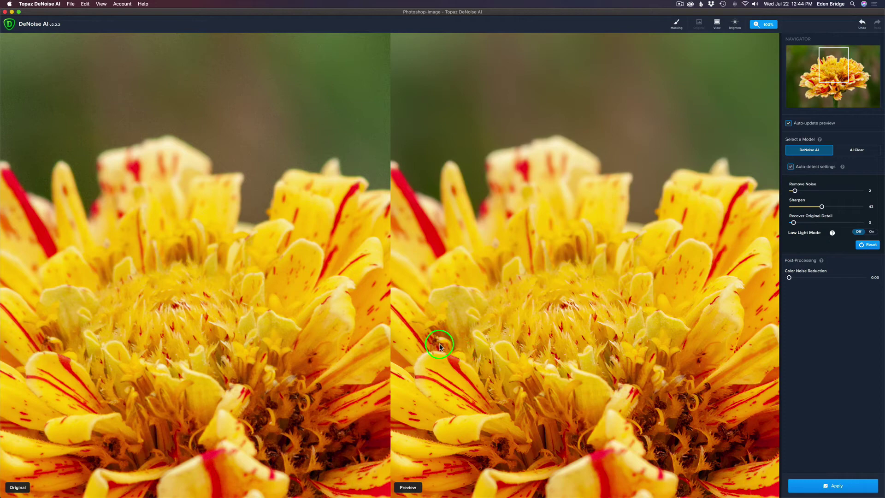
{"action": "left_click", "coordinate": [847, 488]}
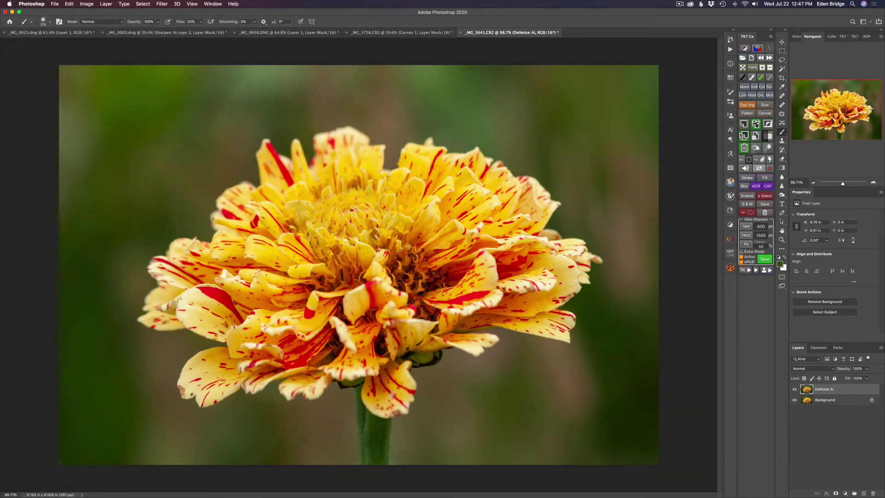
- Zoom into the flower and toggle the DeNoise Ai layer off and on to compare
{"action": "scroll", "coordinate": [392, 293], "scroll_direction": "up", "scroll_amount": 5}
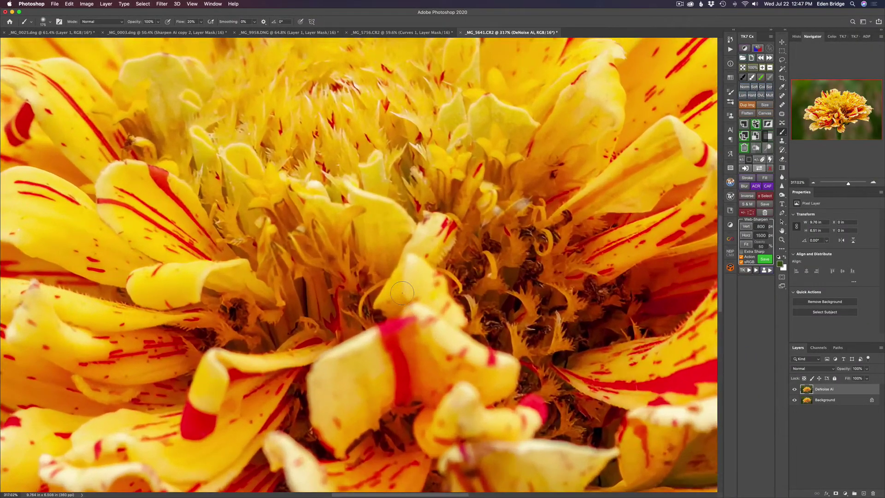
{"action": "scroll", "coordinate": [402, 292], "scroll_direction": "up", "scroll_amount": 5}
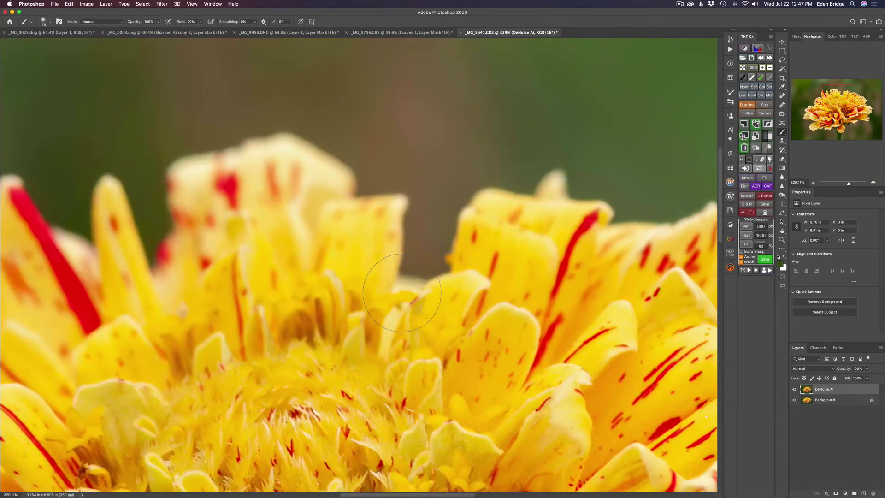
{"action": "scroll", "coordinate": [402, 292], "scroll_direction": "down", "scroll_amount": 3}
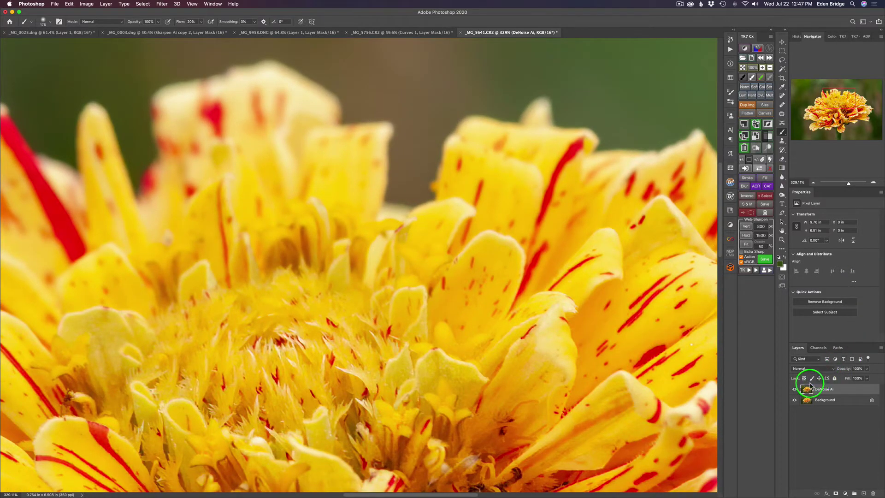
{"action": "left_click", "coordinate": [795, 391]}
{"action": "scroll", "coordinate": [359, 244], "scroll_direction": "up", "scroll_amount": 4}
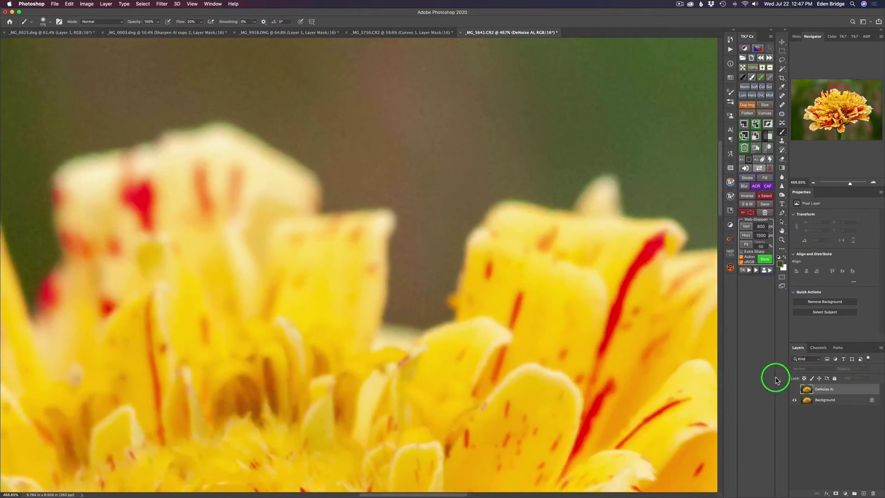
{"action": "left_click", "coordinate": [794, 390]}
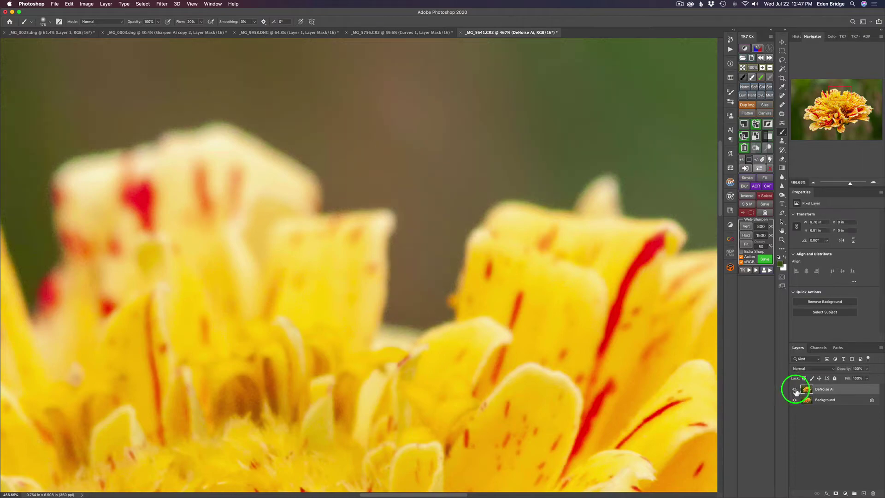
{"action": "scroll", "coordinate": [344, 308], "scroll_direction": "down", "scroll_amount": 5}
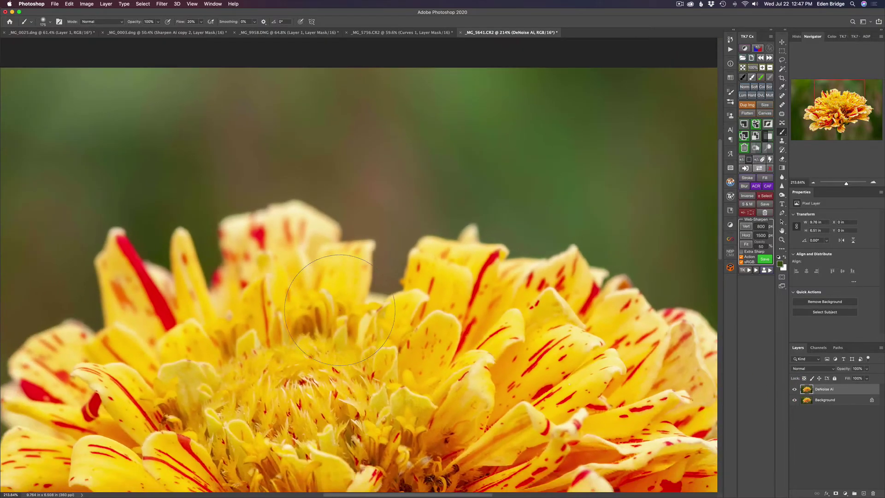
{"action": "scroll", "coordinate": [340, 310], "scroll_direction": "down", "scroll_amount": 3}
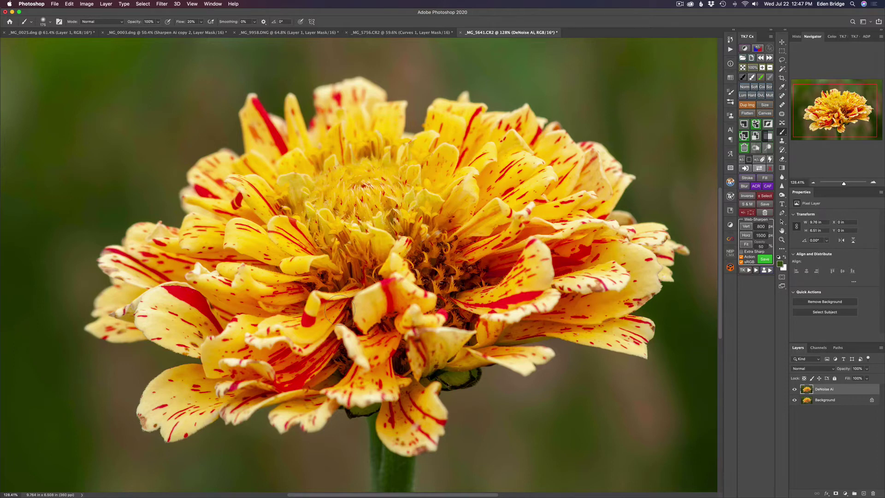
- Duplicate the DeNoise Ai layer and rename the copy 'Sharpen Ai'
{"action": "left_click", "coordinate": [813, 391]}
{"action": "key", "text": "super+j"}
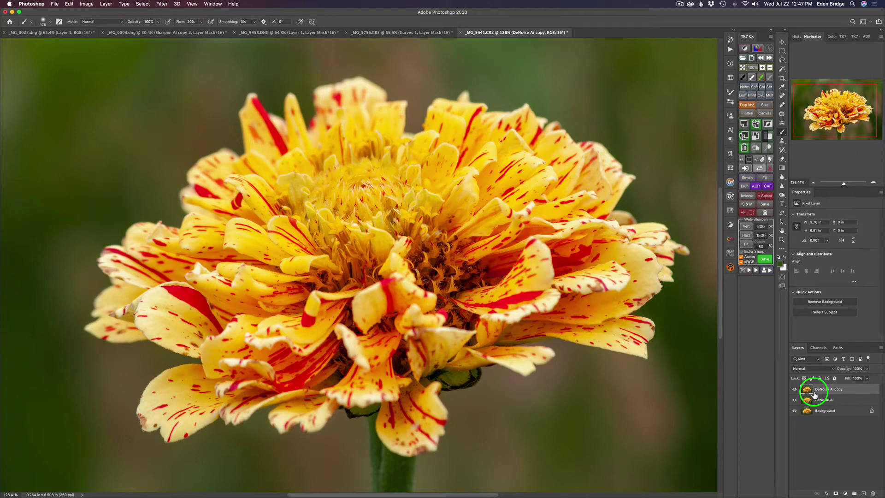
{"action": "double_click", "coordinate": [832, 389]}
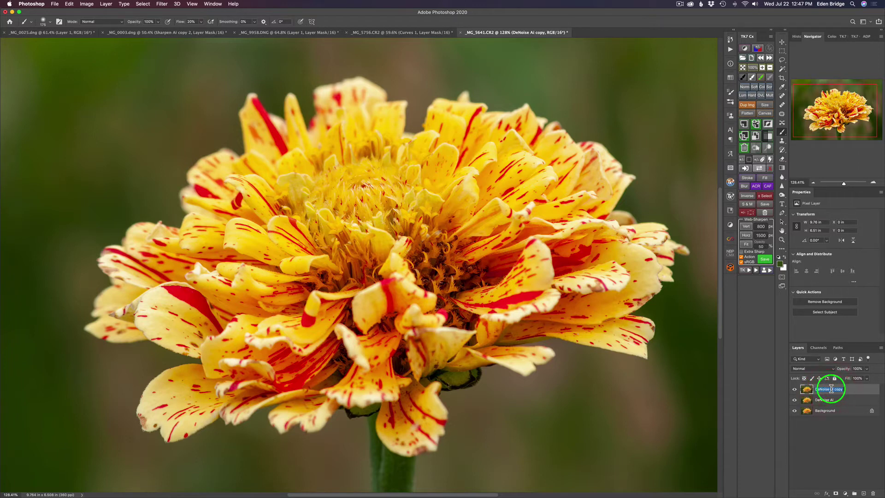
{"action": "type", "text": "Sharpen Ai"}
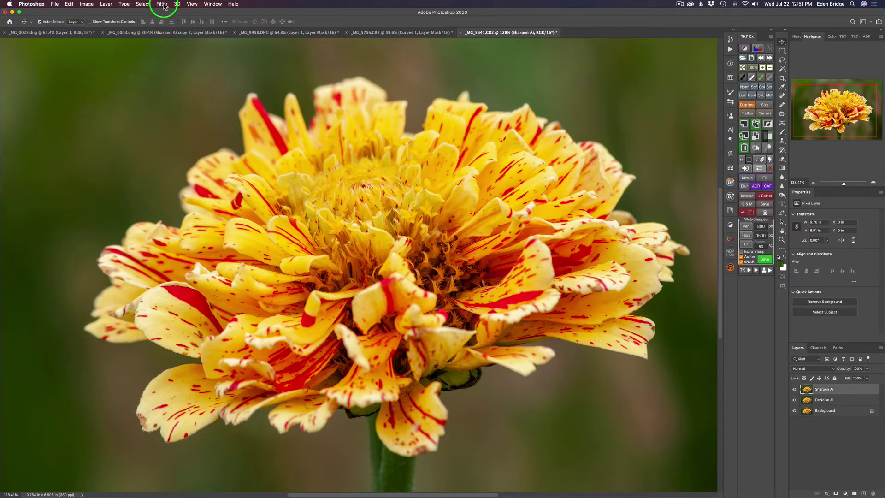
- Launch Filter > Topaz Labs > Topaz Sharpen AI on the Sharpen Ai layer
{"action": "left_click", "coordinate": [162, 4]}
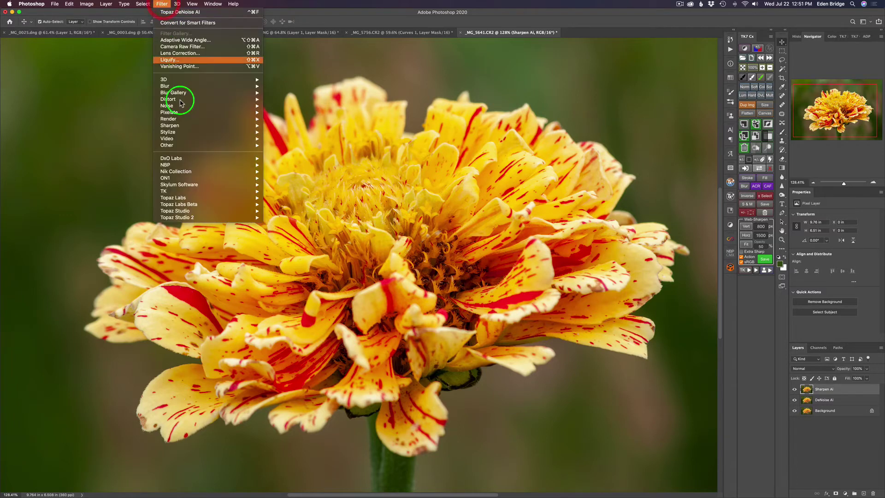
{"action": "mouse_move", "coordinate": [217, 202]}
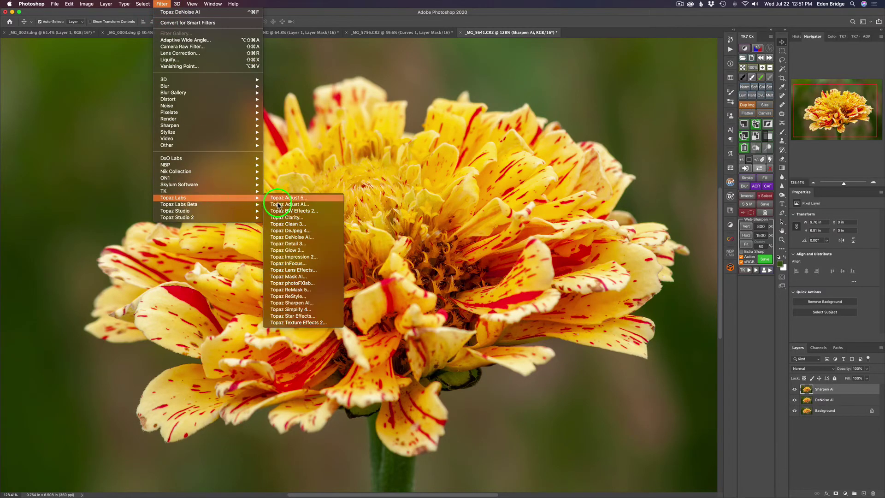
{"action": "left_click", "coordinate": [304, 304]}
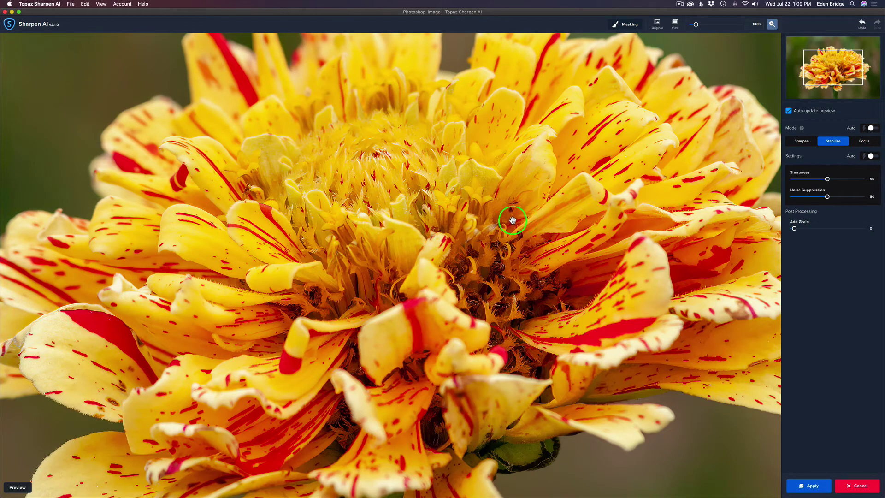
- Set both Mode and Settings to Auto, giving Stabilize with Sharpness 56 and Noise Suppression 14
{"action": "left_click", "coordinate": [871, 129]}
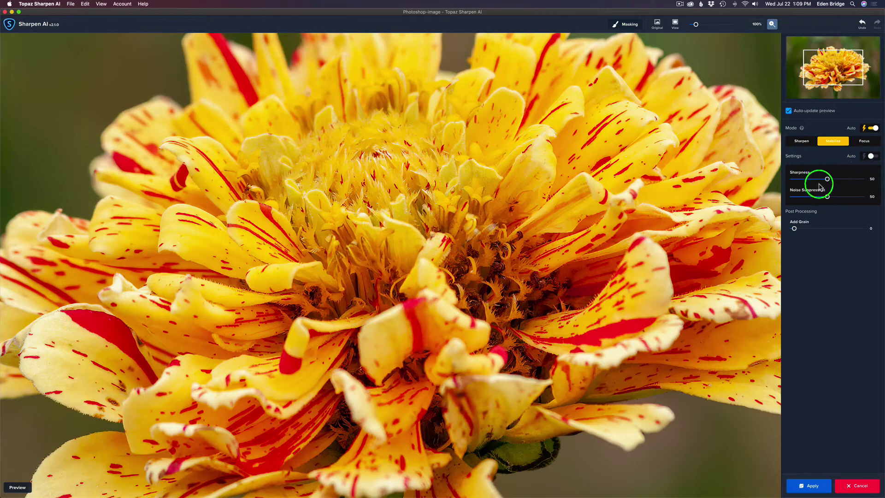
{"action": "left_click", "coordinate": [871, 157]}
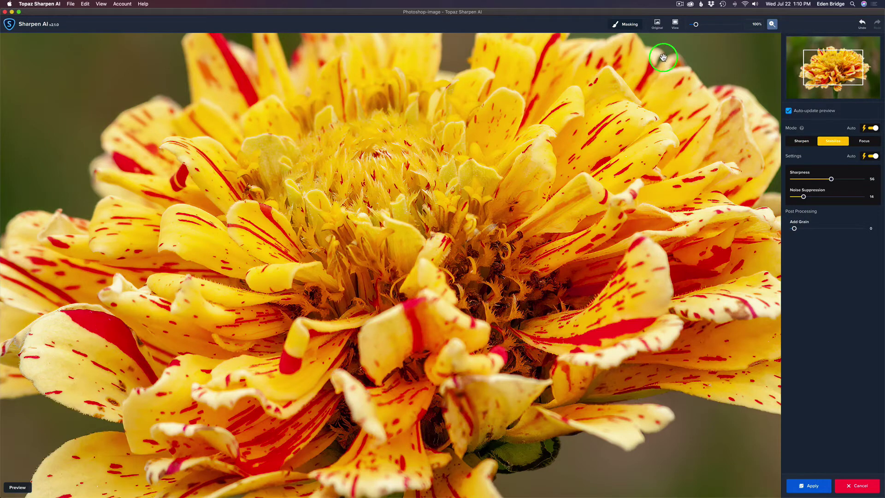
- Apply Stabilize sharpening at Sharpness 67, Noise Suppression 0, then hide the Sharpen Ai layer to compare
{"action": "left_click", "coordinate": [586, 195]}
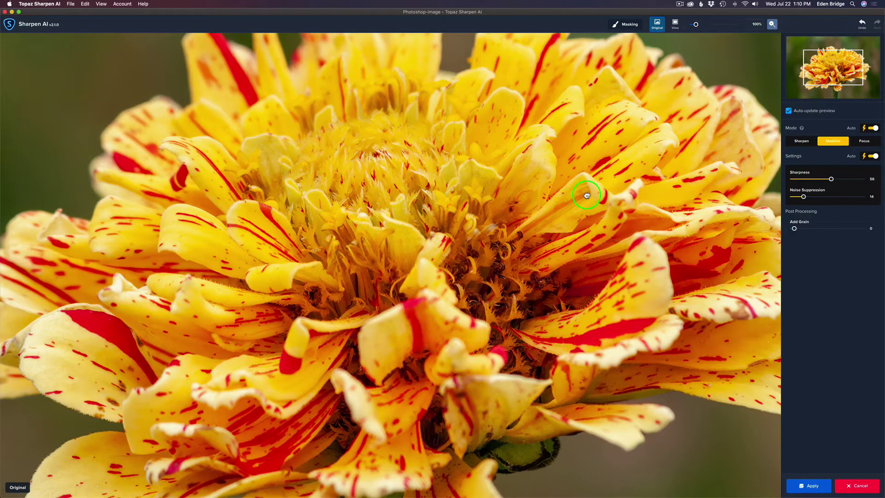
{"action": "left_click", "coordinate": [587, 195]}
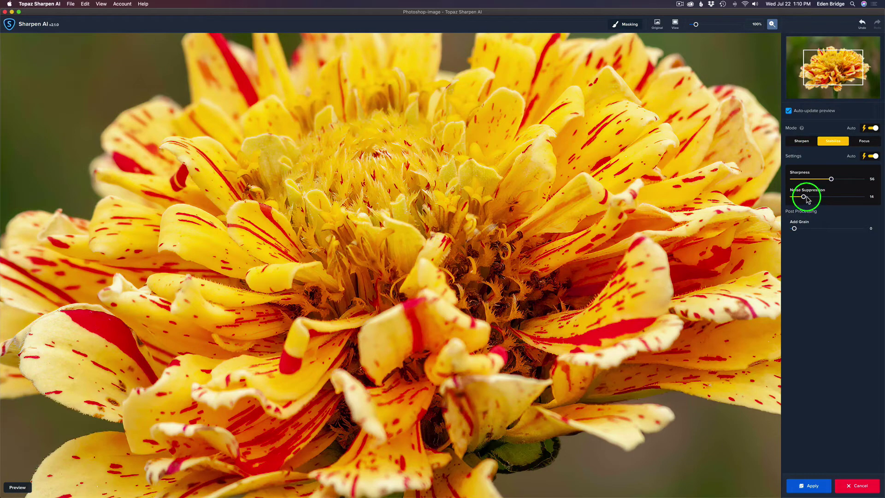
{"action": "left_click_drag", "start_coordinate": [804, 197], "coordinate": [788, 197]}
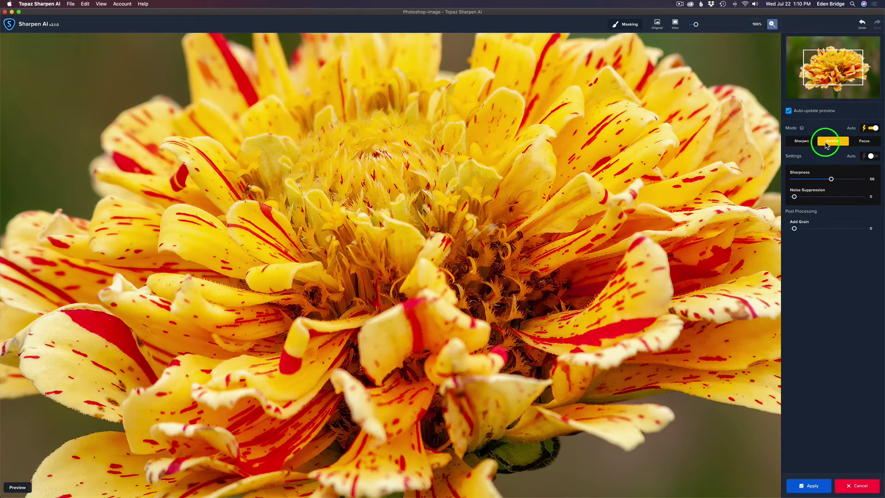
{"action": "left_click_drag", "start_coordinate": [832, 180], "coordinate": [839, 180]}
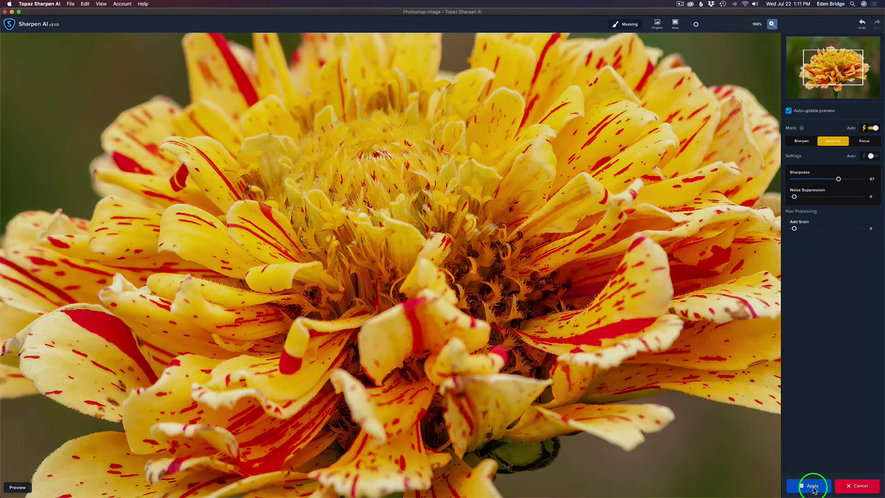
{"action": "left_click", "coordinate": [813, 486]}
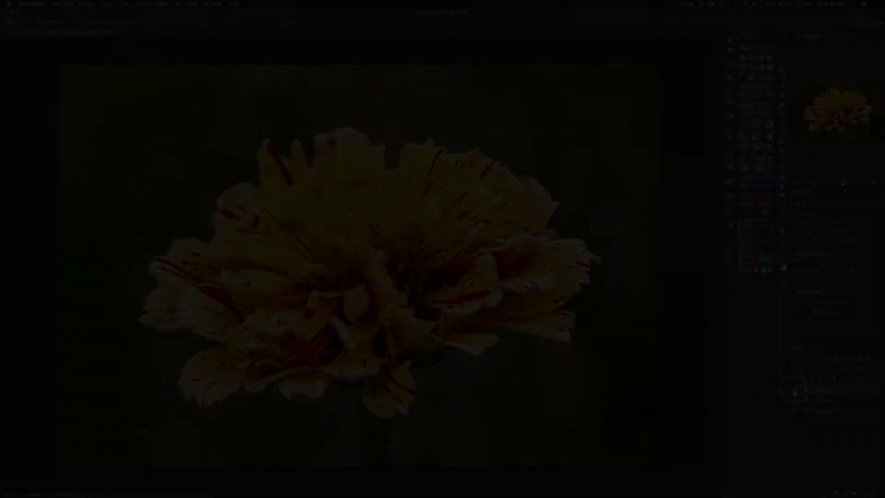
{"action": "left_click", "coordinate": [794, 390]}
{"action": "left_click", "coordinate": [794, 390]}
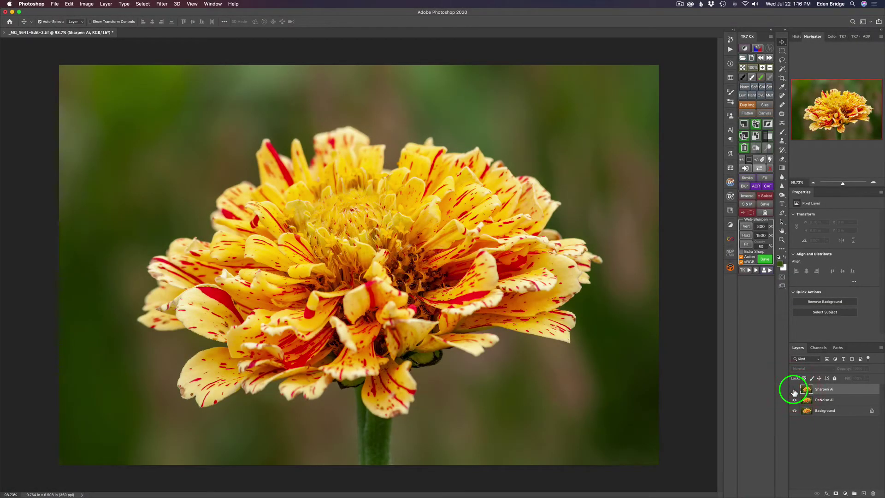
{"action": "left_click", "coordinate": [794, 391]}
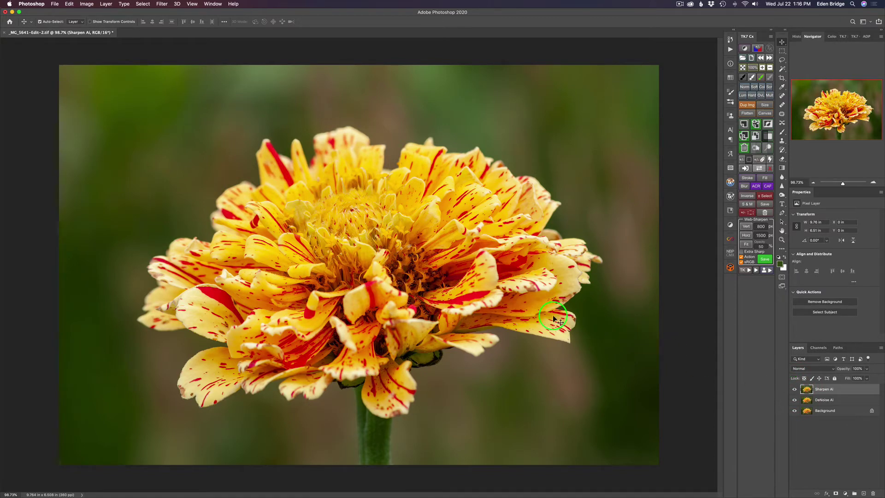
{"action": "scroll", "coordinate": [380, 276], "scroll_direction": "up", "scroll_amount": 10}
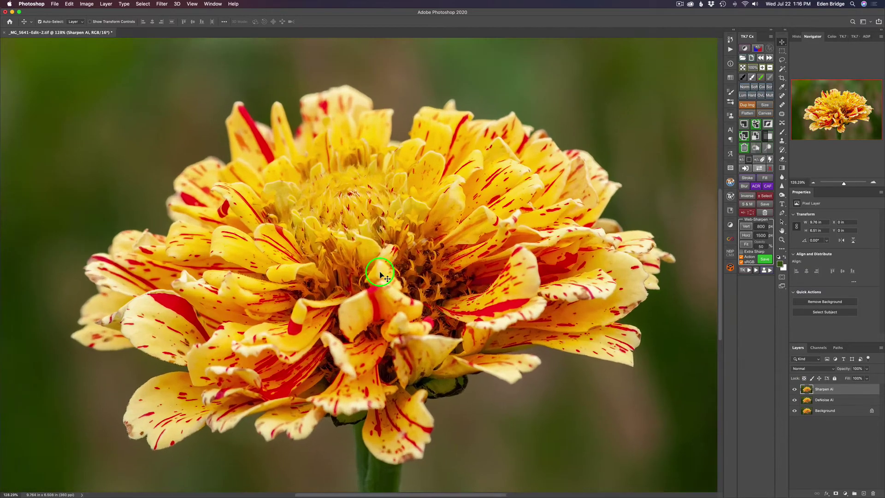
{"action": "scroll", "coordinate": [380, 275], "scroll_direction": "up", "scroll_amount": 3}
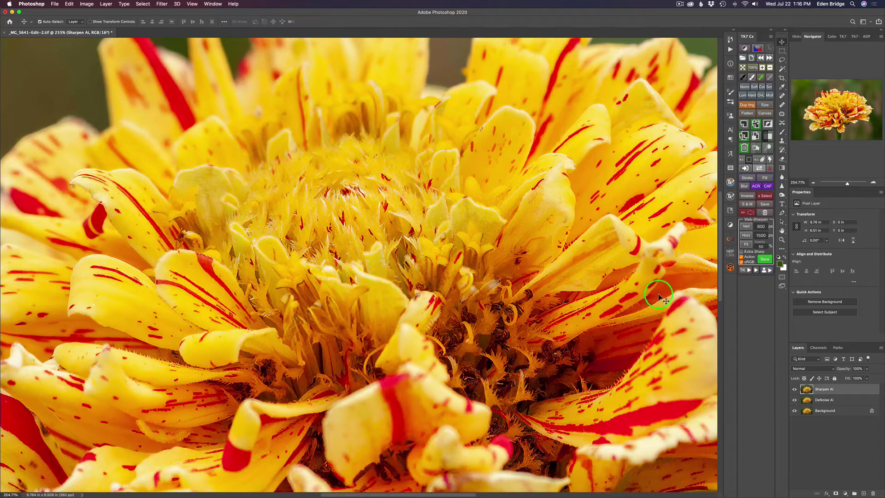
{"action": "left_click", "coordinate": [795, 391]}
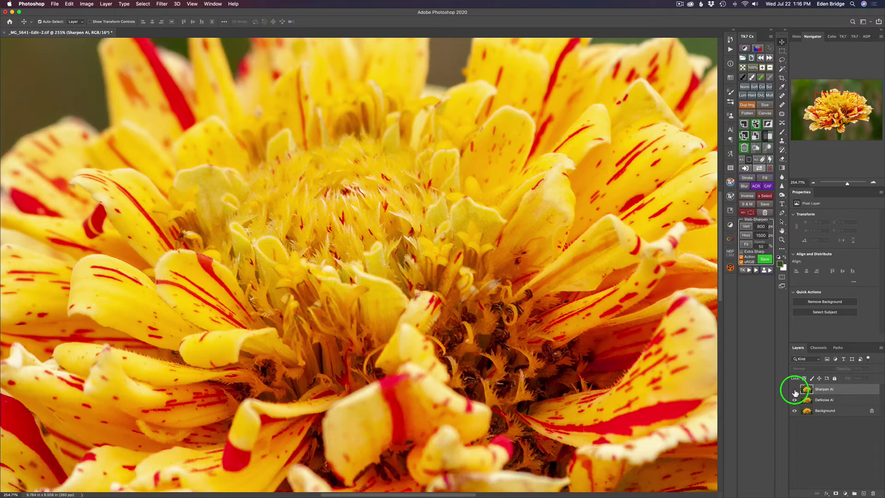
{"action": "left_click", "coordinate": [794, 391]}
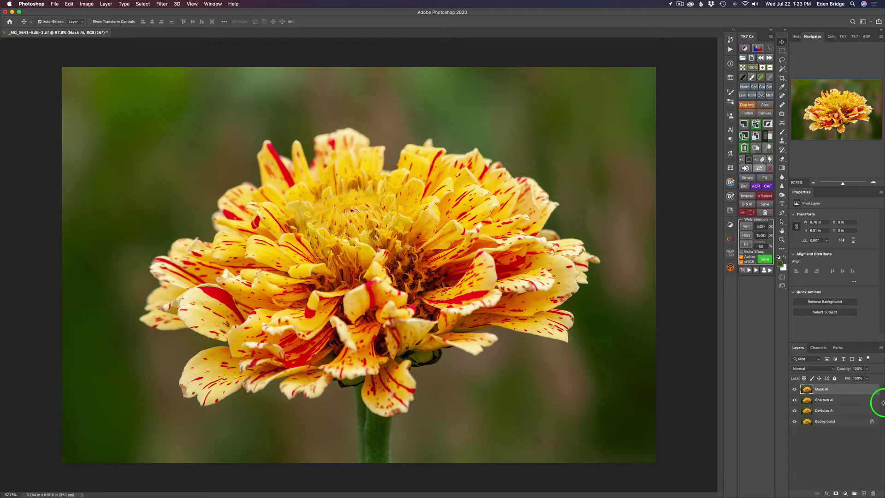
- Send the Mask Ai layer to Topaz Mask AI via Filter > Topaz Labs
{"action": "left_click", "coordinate": [163, 4]}
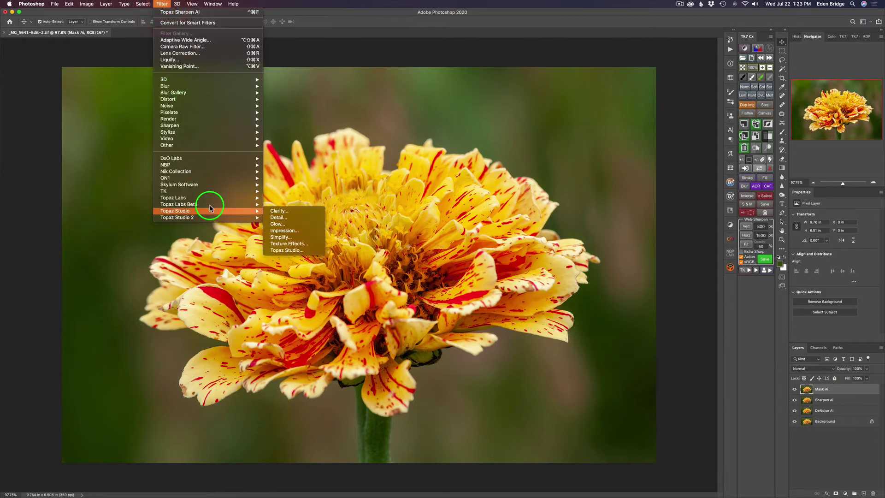
{"action": "mouse_move", "coordinate": [212, 198]}
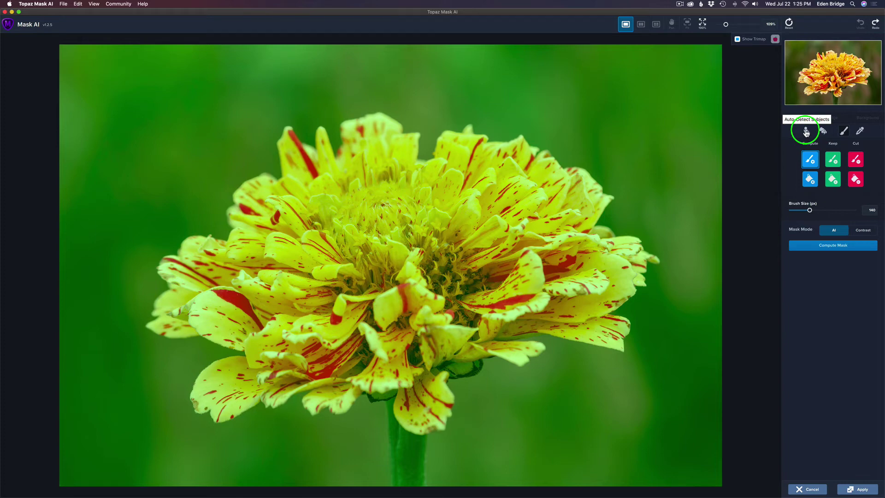
- Undo Auto-Detect Subjects and trace the Compute outline around the zinnia with a smaller brush
{"action": "left_click", "coordinate": [806, 132]}
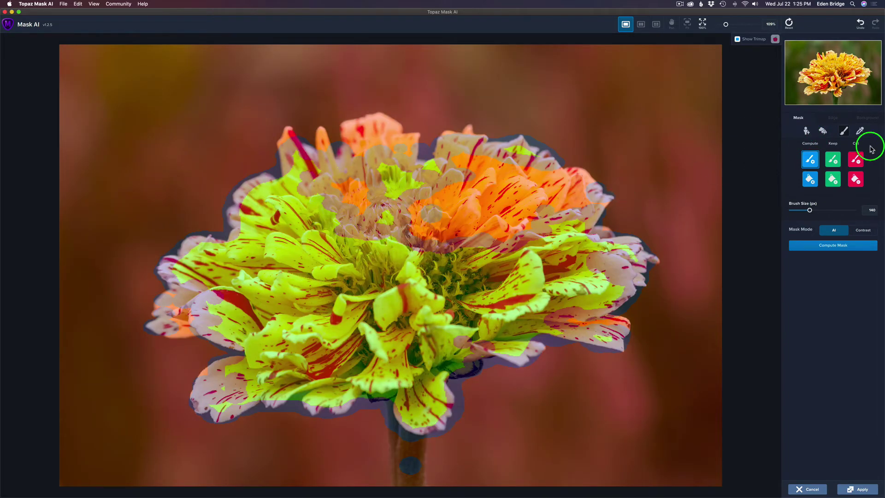
{"action": "left_click", "coordinate": [860, 24]}
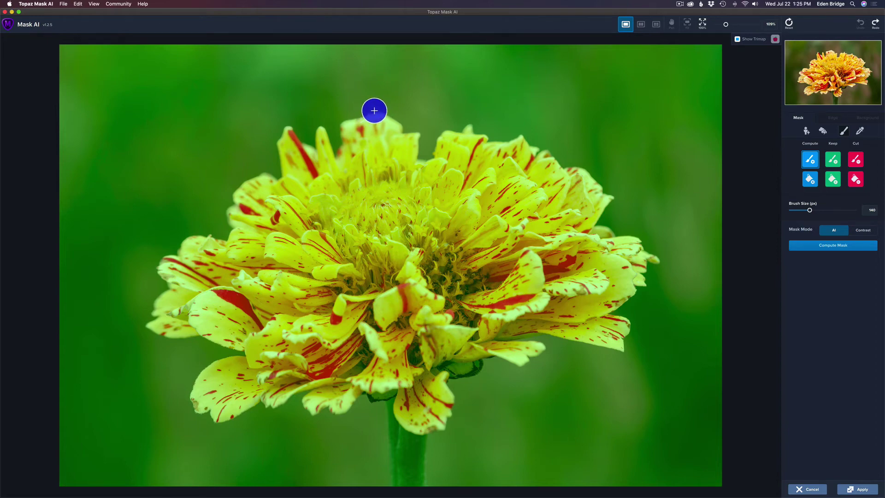
{"action": "key", "text": "bracketleft"}
{"action": "key", "text": "bracketleft"}
{"action": "key", "text": "bracketleft"}
{"action": "key", "text": "bracketleft"}
{"action": "mouse_move", "coordinate": [374, 110]}
{"action": "left_mouse_down"}
{"action": "mouse_move", "coordinate": [341, 123]}
{"action": "mouse_move", "coordinate": [339, 156]}
{"action": "left_mouse_up"}
{"action": "key", "text": "bracketleft"}
{"action": "mouse_move", "coordinate": [325, 124]}
{"action": "left_mouse_down"}
{"action": "mouse_move", "coordinate": [303, 140]}
{"action": "mouse_move", "coordinate": [286, 124]}
{"action": "mouse_move", "coordinate": [272, 151]}
{"action": "mouse_move", "coordinate": [280, 170]}
{"action": "mouse_move", "coordinate": [272, 180]}
{"action": "mouse_move", "coordinate": [249, 177]}
{"action": "mouse_move", "coordinate": [230, 198]}
{"action": "mouse_move", "coordinate": [231, 225]}
{"action": "mouse_move", "coordinate": [160, 276]}
{"action": "mouse_move", "coordinate": [157, 327]}
{"action": "mouse_move", "coordinate": [234, 348]}
{"action": "mouse_move", "coordinate": [194, 396]}
{"action": "mouse_move", "coordinate": [228, 417]}
{"action": "mouse_move", "coordinate": [302, 393]}
{"action": "mouse_move", "coordinate": [325, 407]}
{"action": "mouse_move", "coordinate": [384, 403]}
{"action": "mouse_move", "coordinate": [392, 492]}
{"action": "mouse_move", "coordinate": [427, 462]}
{"action": "mouse_move", "coordinate": [449, 384]}
{"action": "mouse_move", "coordinate": [526, 339]}
{"action": "mouse_move", "coordinate": [621, 347]}
{"action": "mouse_move", "coordinate": [628, 300]}
{"action": "mouse_move", "coordinate": [657, 258]}
{"action": "mouse_move", "coordinate": [603, 230]}
{"action": "mouse_move", "coordinate": [608, 195]}
{"action": "mouse_move", "coordinate": [557, 162]}
{"action": "mouse_move", "coordinate": [502, 138]}
{"action": "mouse_move", "coordinate": [423, 132]}
{"action": "left_mouse_up"}
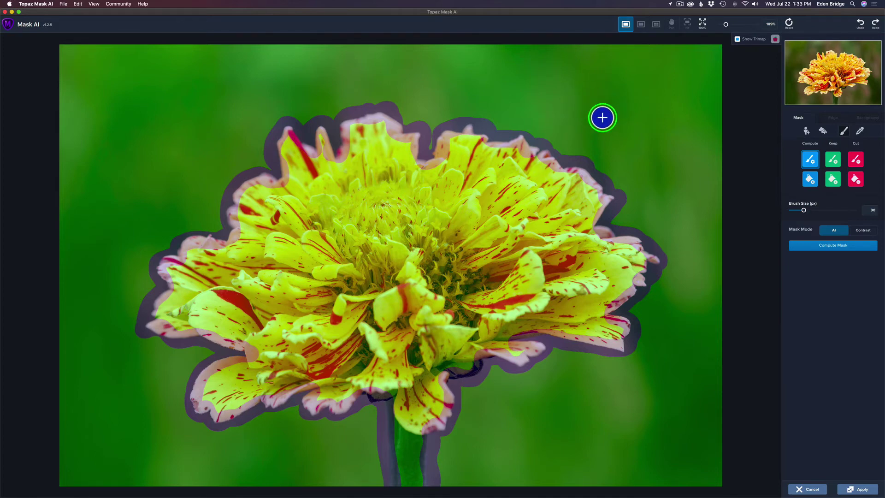
- Fill the green background with the red Cut marker and compute the mask
{"action": "left_click", "coordinate": [857, 180]}
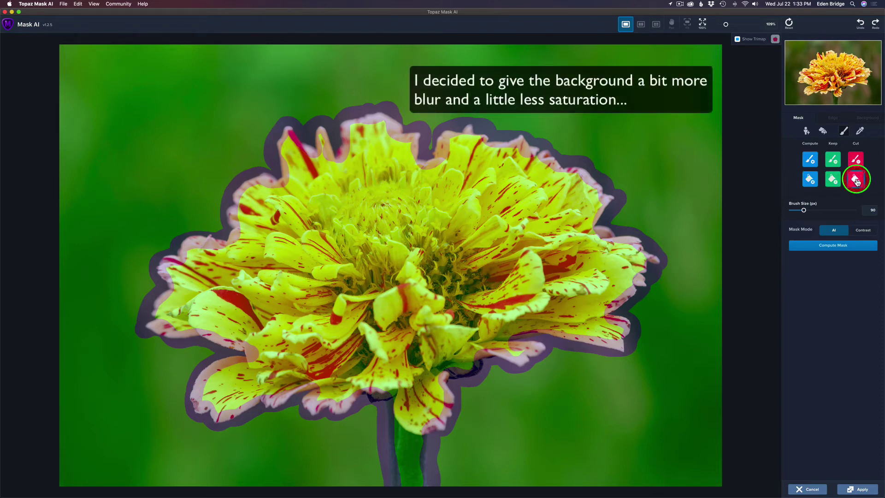
{"action": "left_click", "coordinate": [608, 91]}
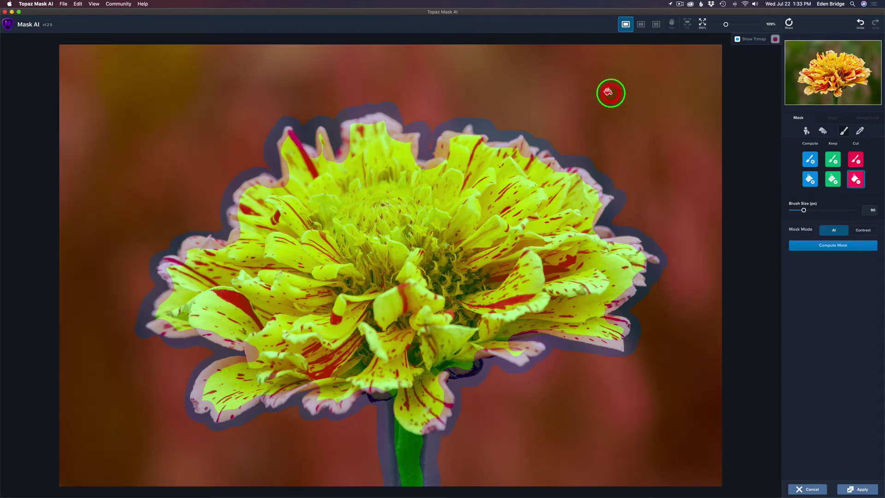
{"action": "left_click", "coordinate": [838, 247]}
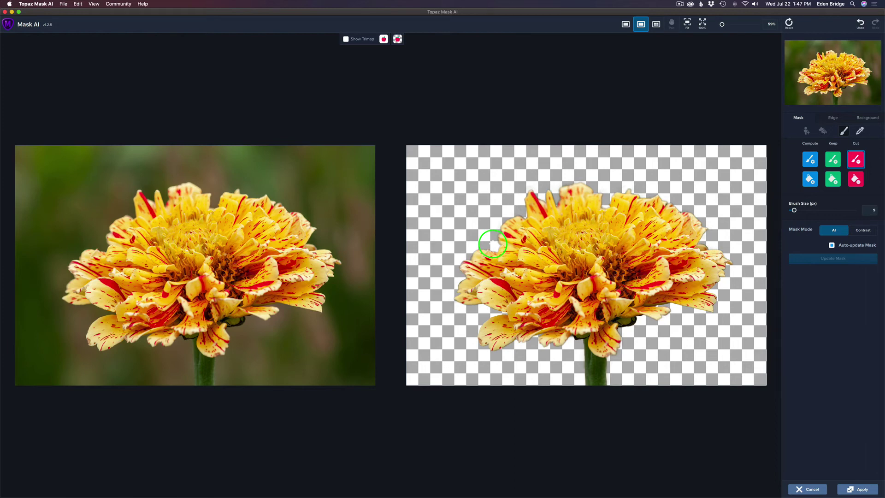
- Set the Background option to Blur with Strength 52
{"action": "left_click", "coordinate": [872, 119]}
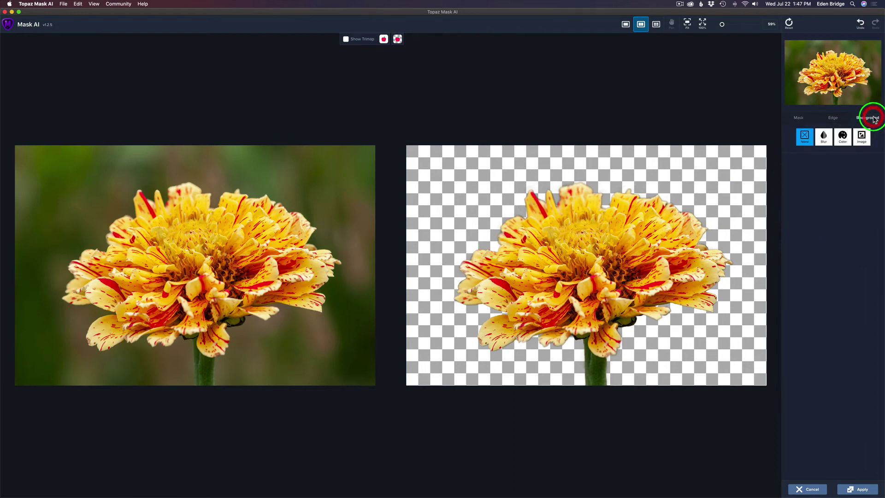
{"action": "left_click", "coordinate": [825, 137]}
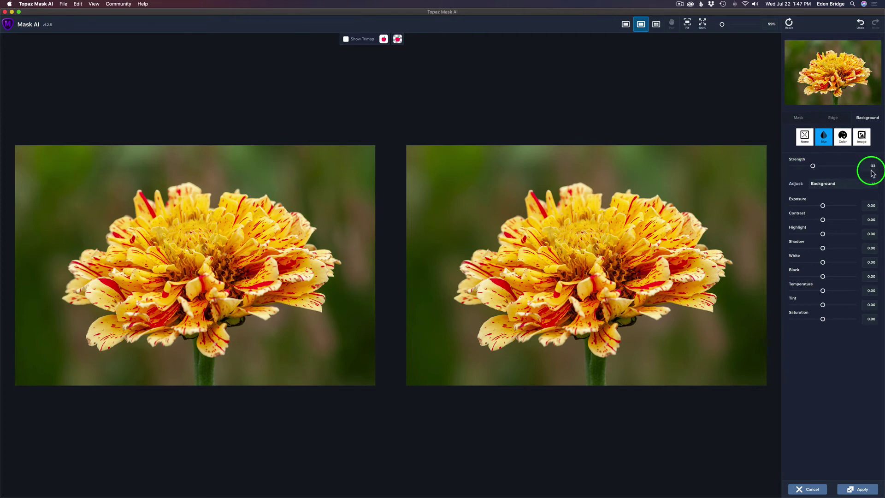
{"action": "mouse_move", "coordinate": [826, 169]}
{"action": "left_mouse_down"}
{"action": "mouse_move", "coordinate": [773, 162]}
{"action": "mouse_move", "coordinate": [840, 170]}
{"action": "mouse_move", "coordinate": [824, 169]}
{"action": "left_mouse_up"}
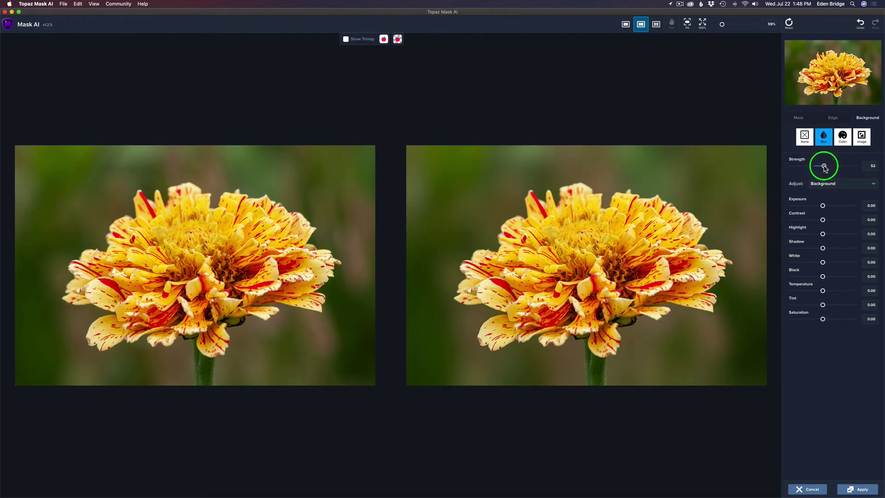
{"action": "left_click_drag", "start_coordinate": [825, 168], "coordinate": [825, 169]}
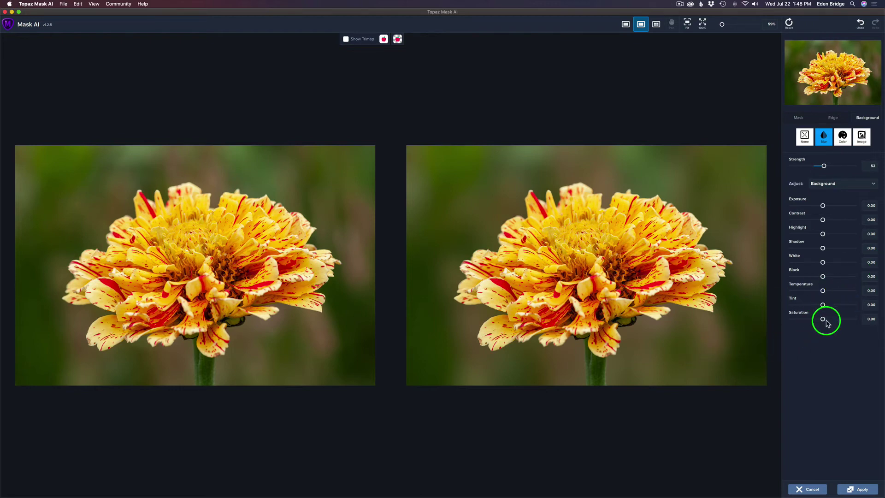
- Lower the background Saturation below zero and apply the result back to Photoshop
{"action": "mouse_move", "coordinate": [823, 319]}
{"action": "left_mouse_down"}
{"action": "mouse_move", "coordinate": [811, 319]}
{"action": "mouse_move", "coordinate": [819, 320]}
{"action": "left_mouse_up"}
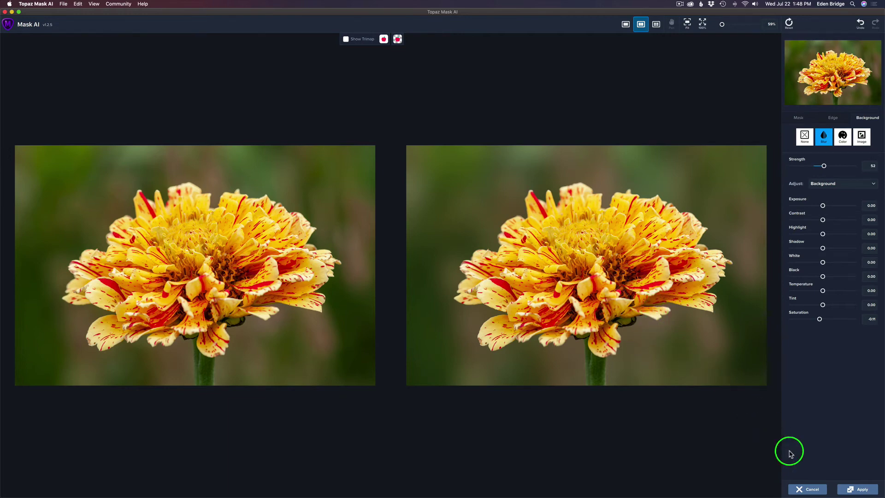
{"action": "left_click", "coordinate": [857, 489]}
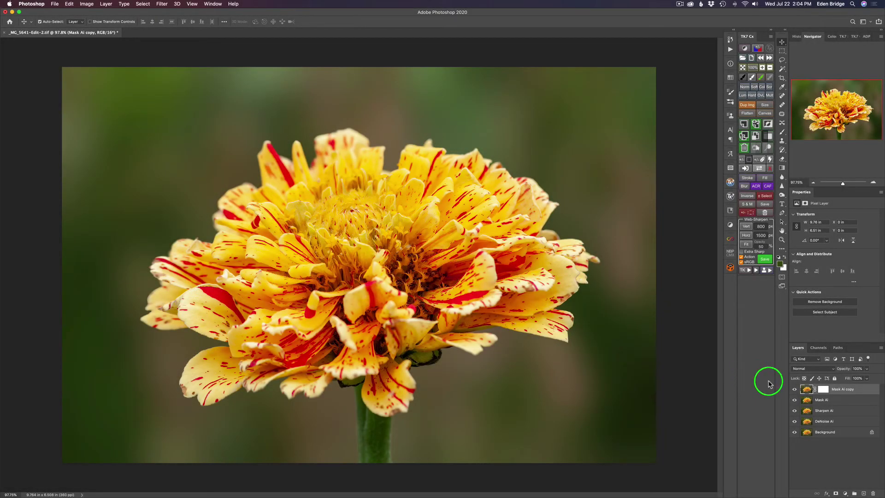
- Hide and re-show the Mask Ai copy layer to compare the muted blurred background
{"action": "left_click", "coordinate": [795, 390]}
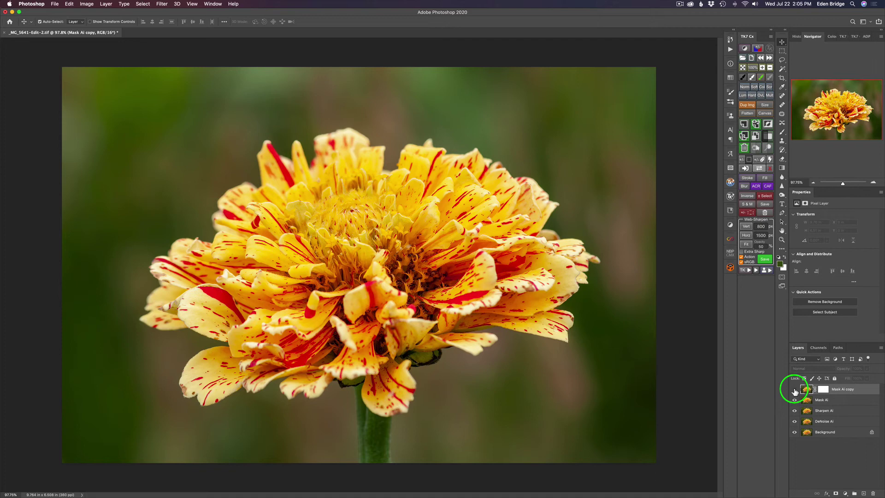
{"action": "left_click", "coordinate": [794, 390]}
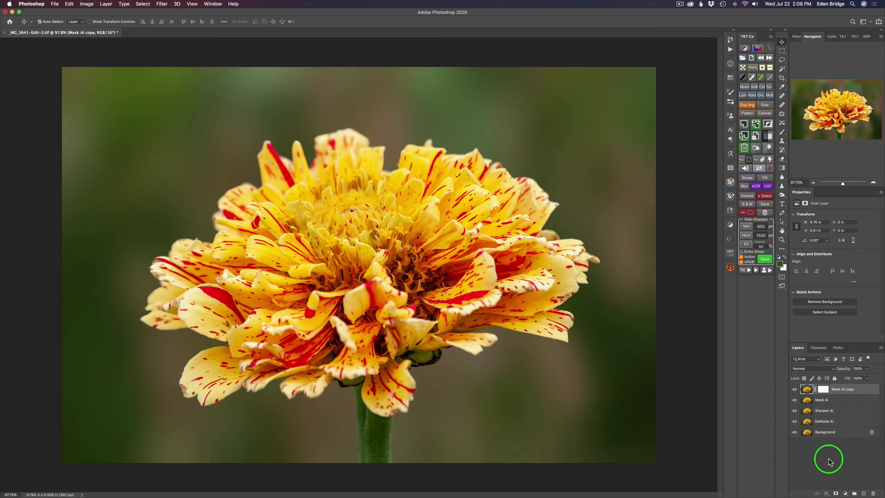
{"action": "left_click", "coordinate": [795, 432], "text": "alt"}
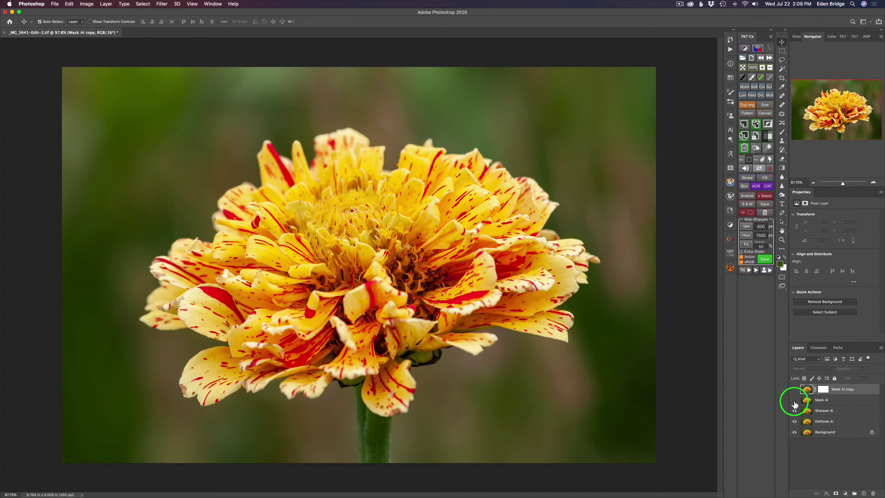
{"action": "left_click", "coordinate": [795, 401]}
{"action": "left_click", "coordinate": [794, 390]}
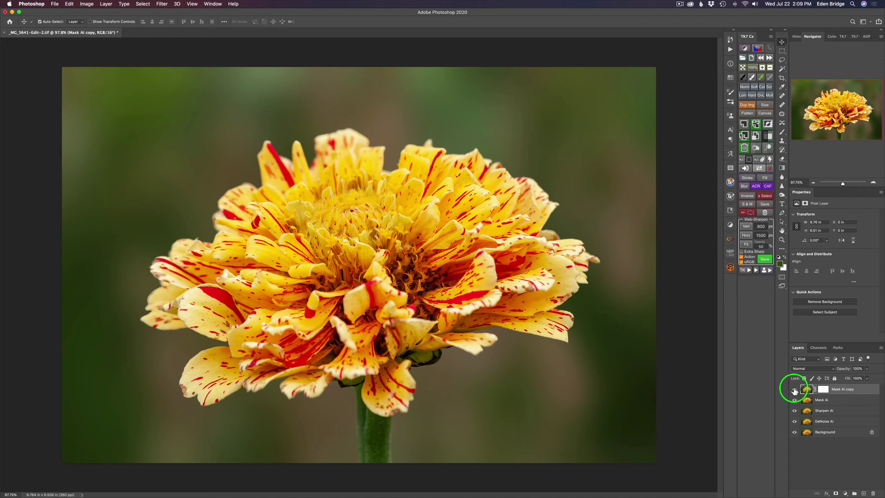
{"action": "left_click", "coordinate": [808, 463]}
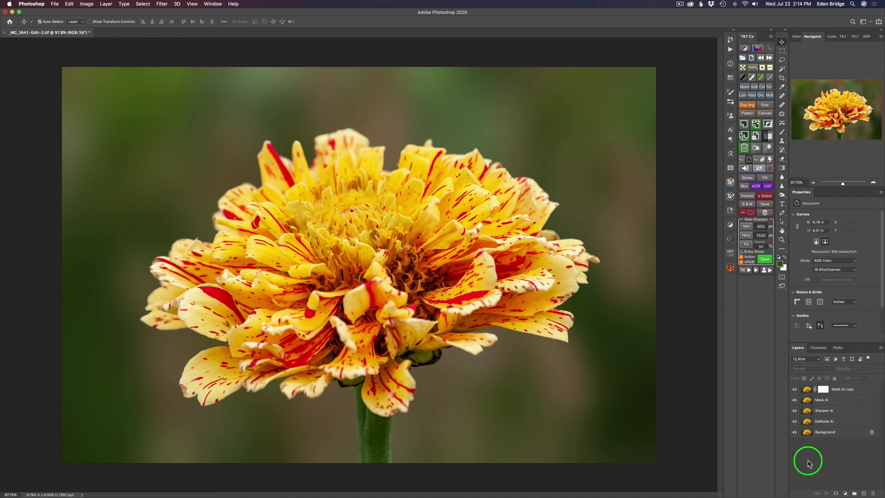
{"action": "right_click", "coordinate": [868, 393]}
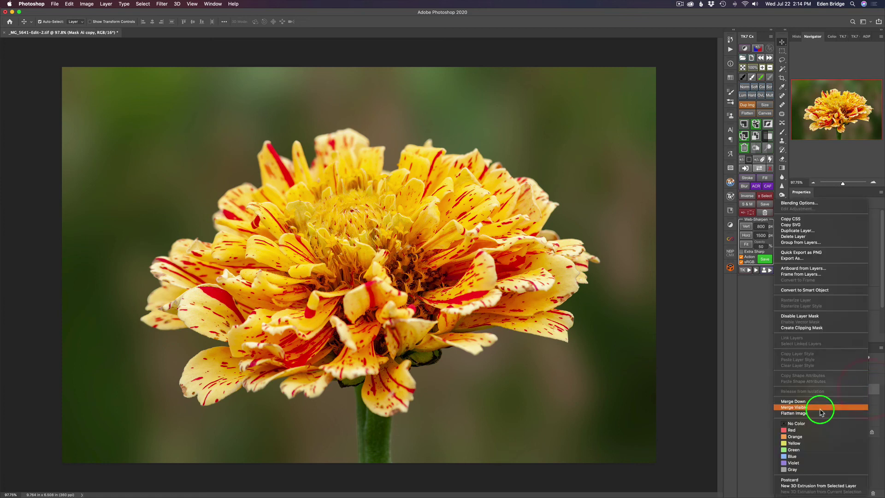
{"action": "left_click", "coordinate": [752, 391]}
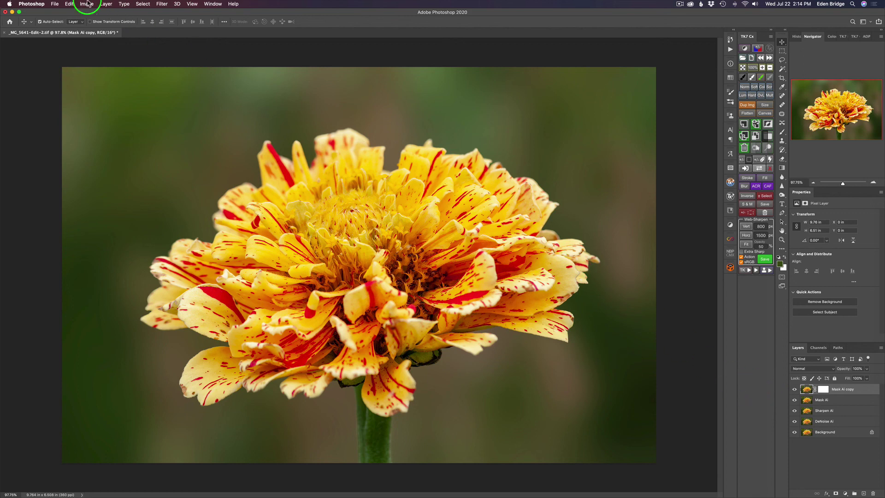
{"action": "left_click", "coordinate": [53, 4]}
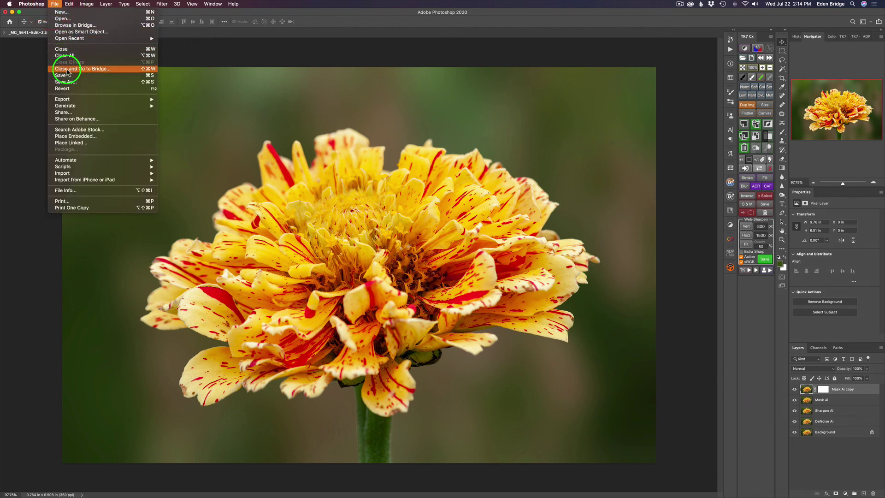
{"action": "left_click", "coordinate": [236, 54]}
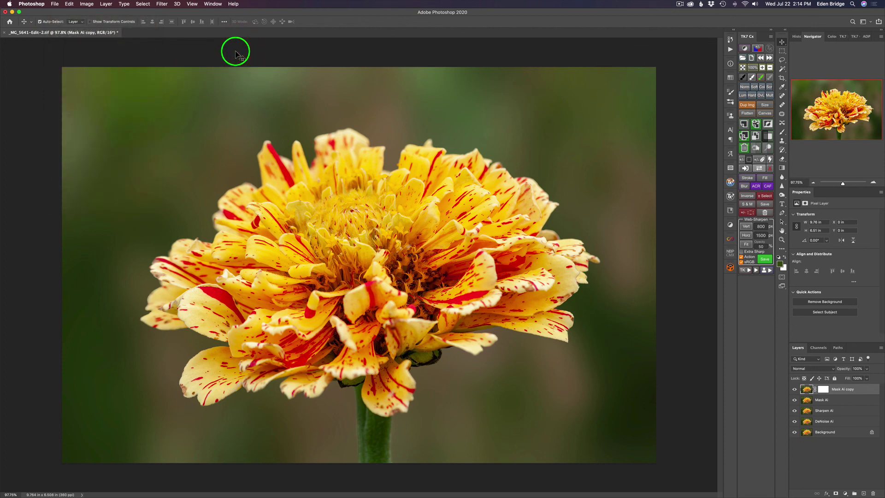